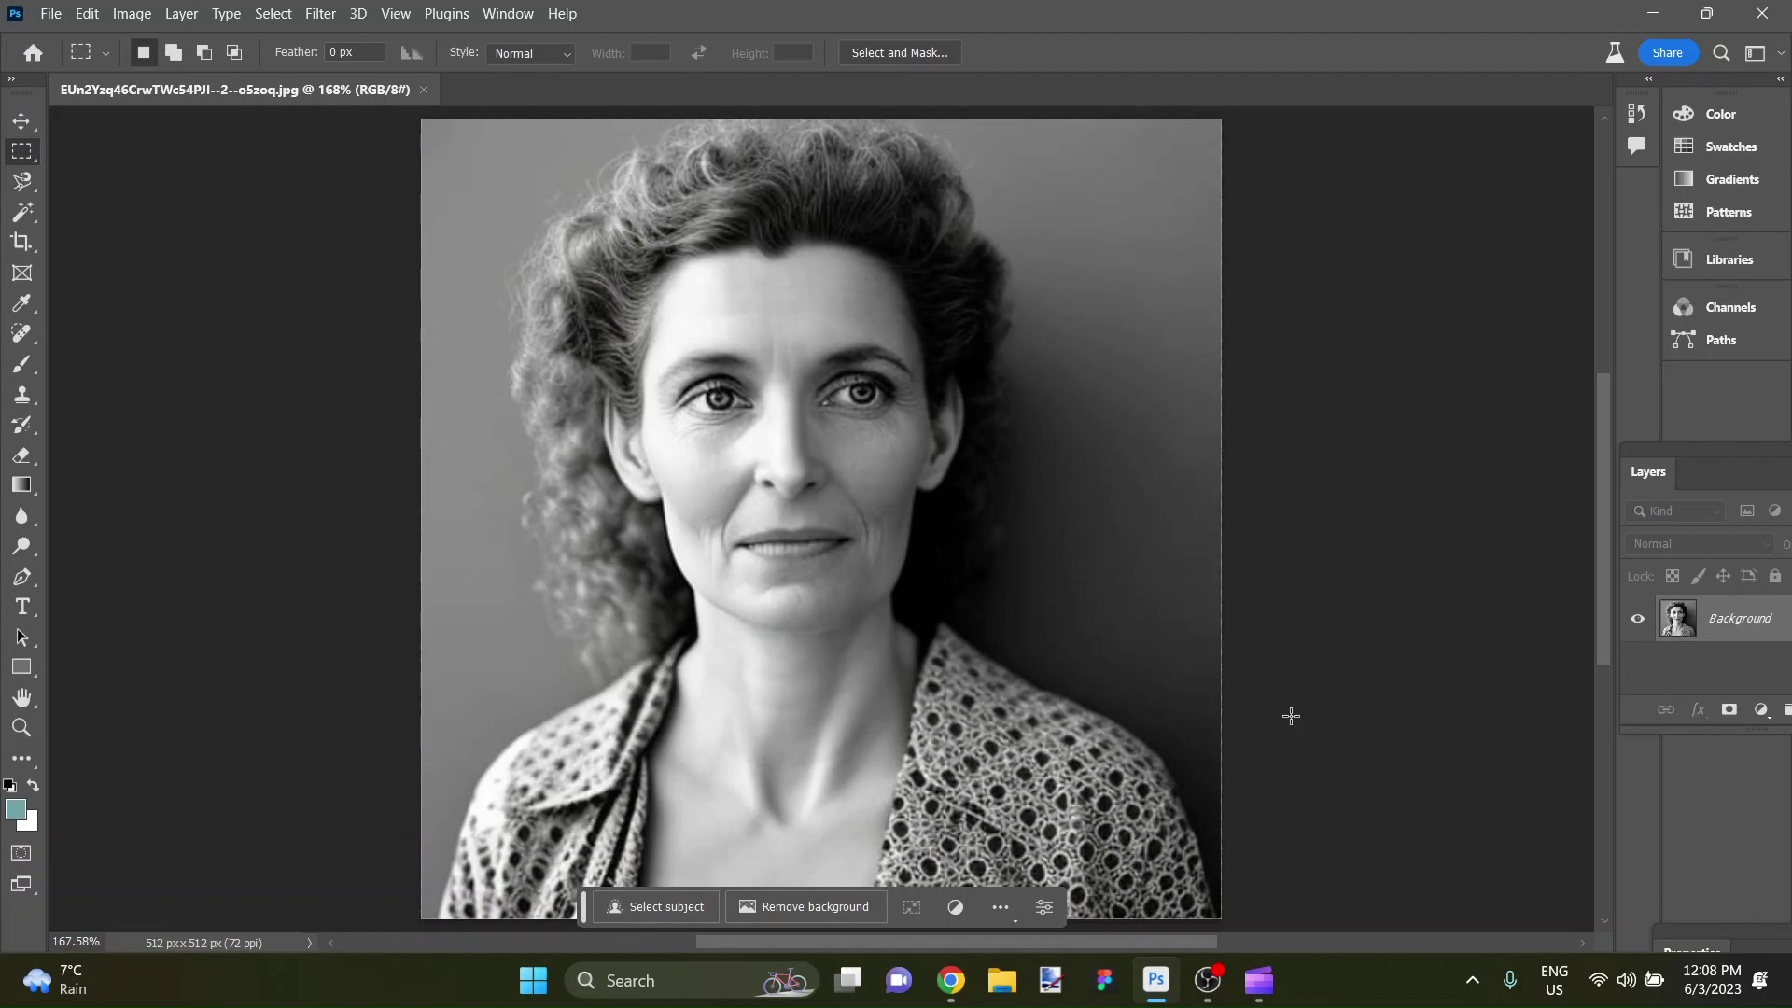
# Step: Resize the canvas to 800 × 1200 pixels with the top-centre anchor
pyautogui.hotkey('ctrl', 'alt', 'c')
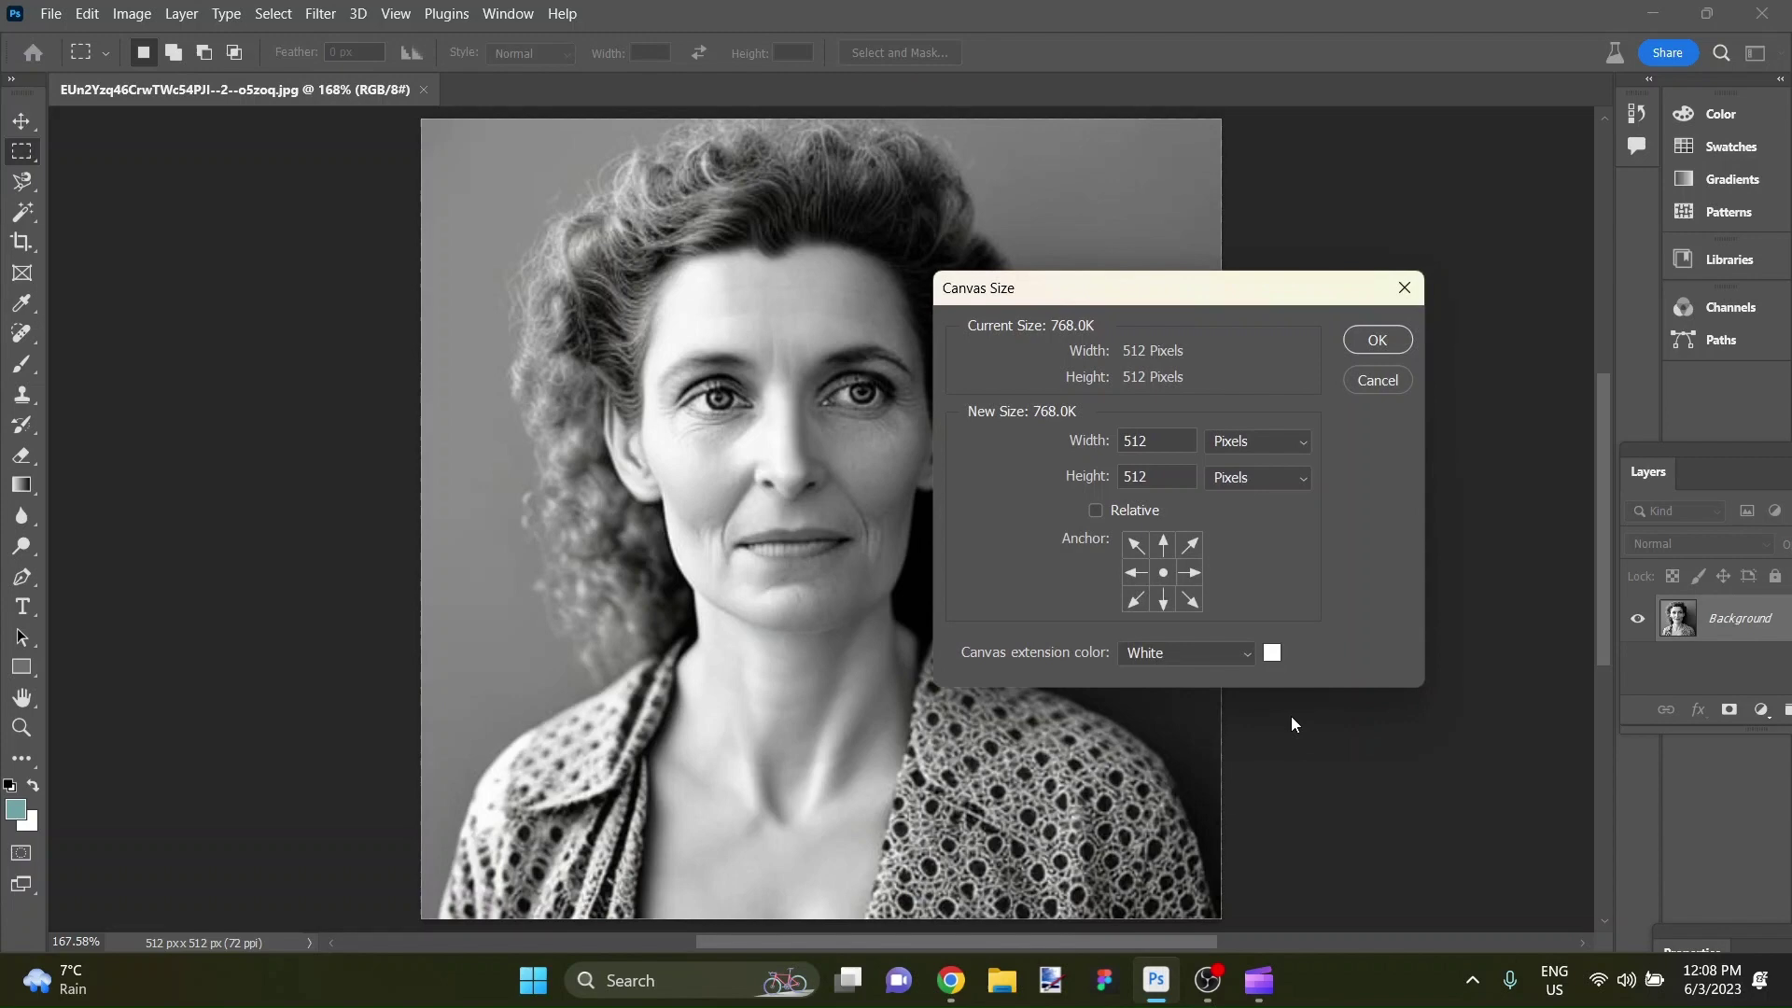
pyautogui.write('800')
pyautogui.press('Tab')
pyautogui.write('1200')
pyautogui.click(1163, 544)
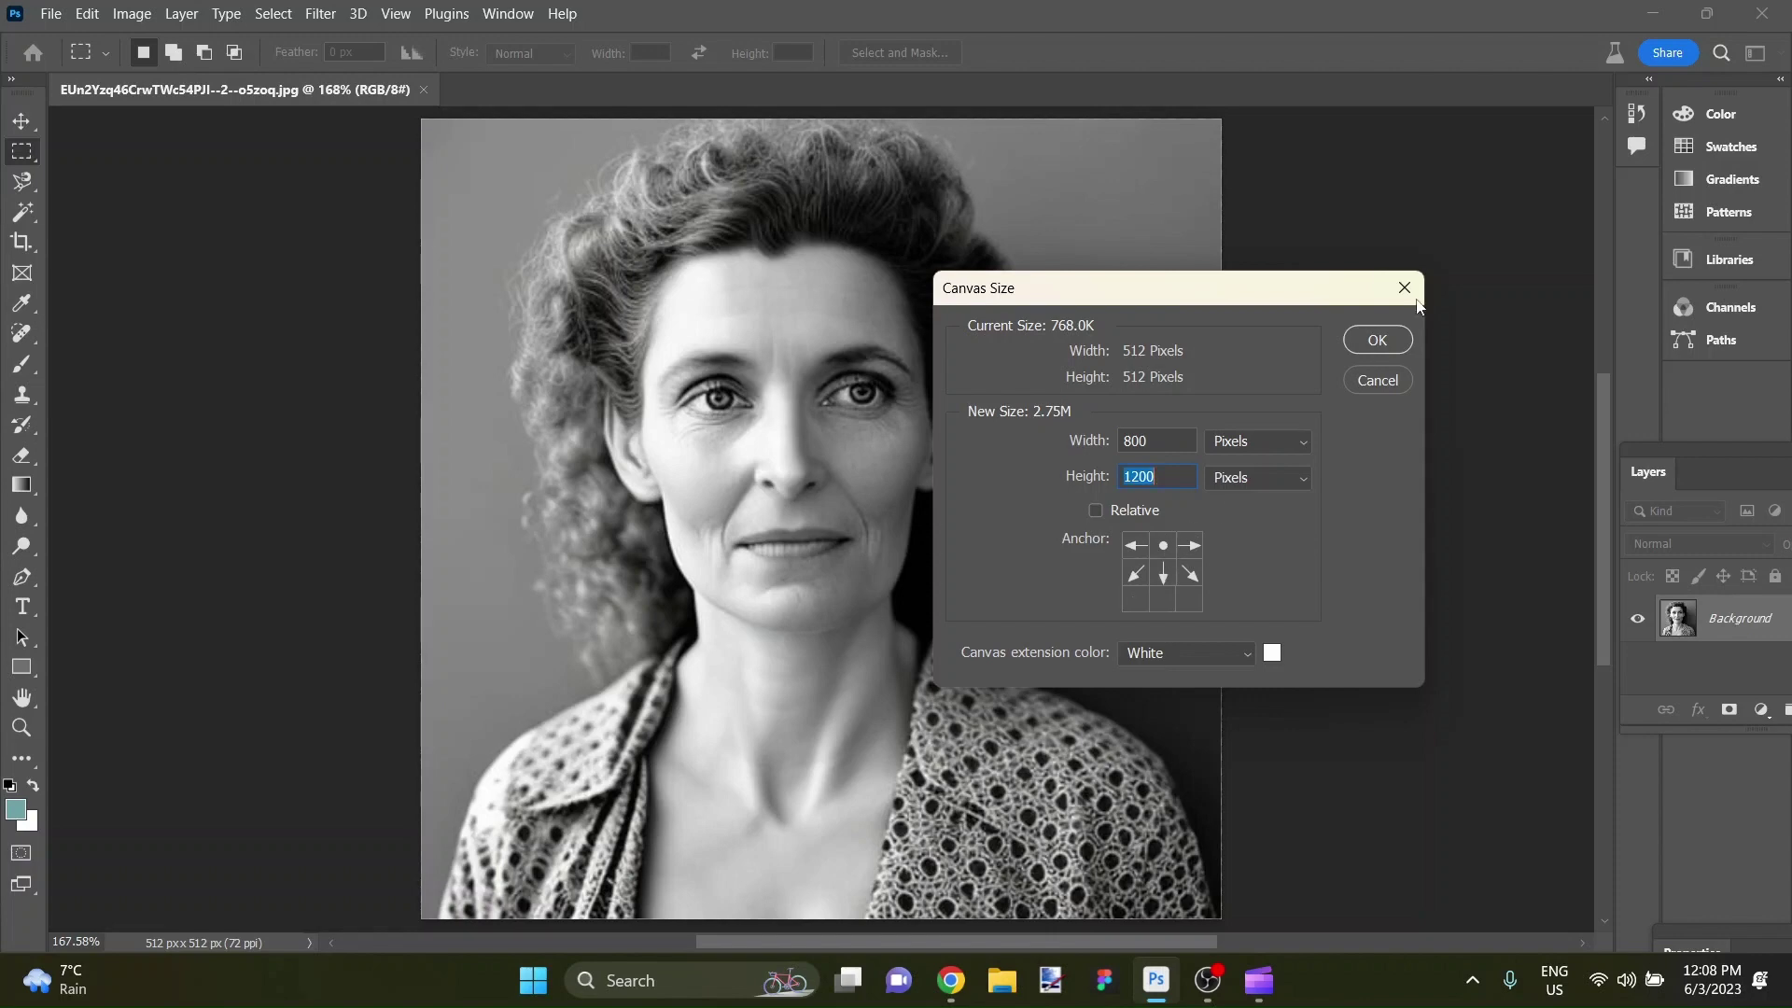
pyautogui.click(1375, 339)
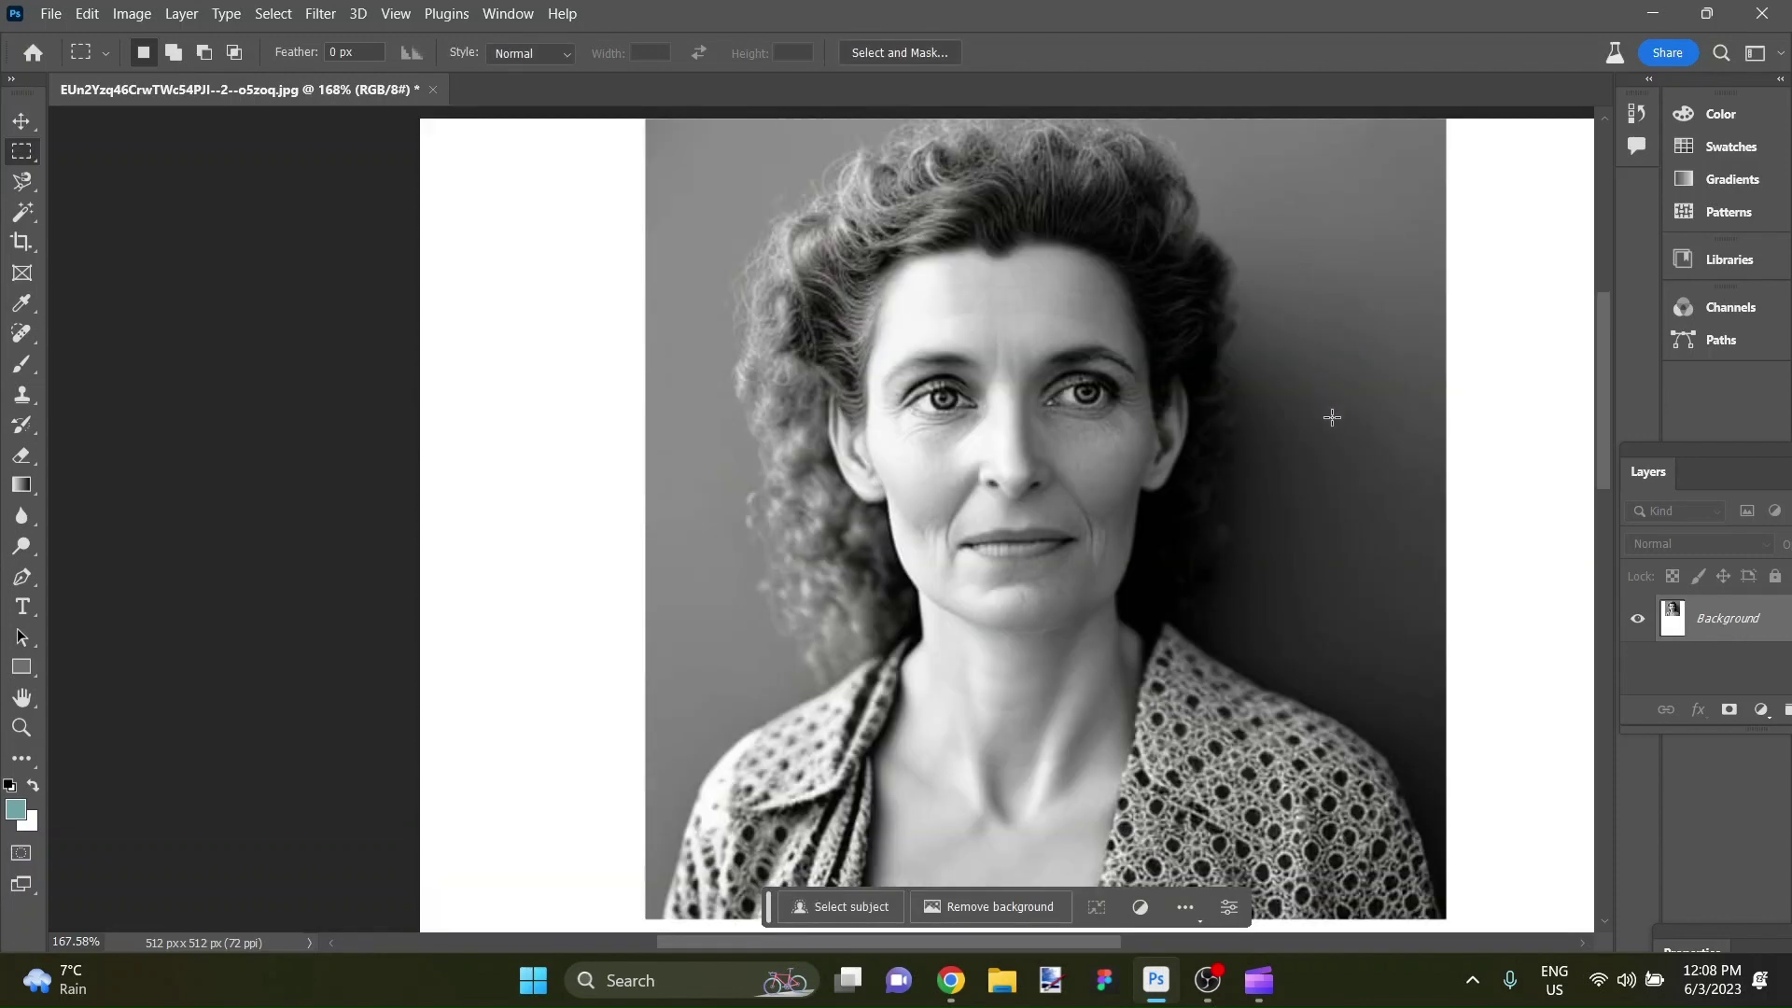
pyautogui.hotkey('ctrl', '0')
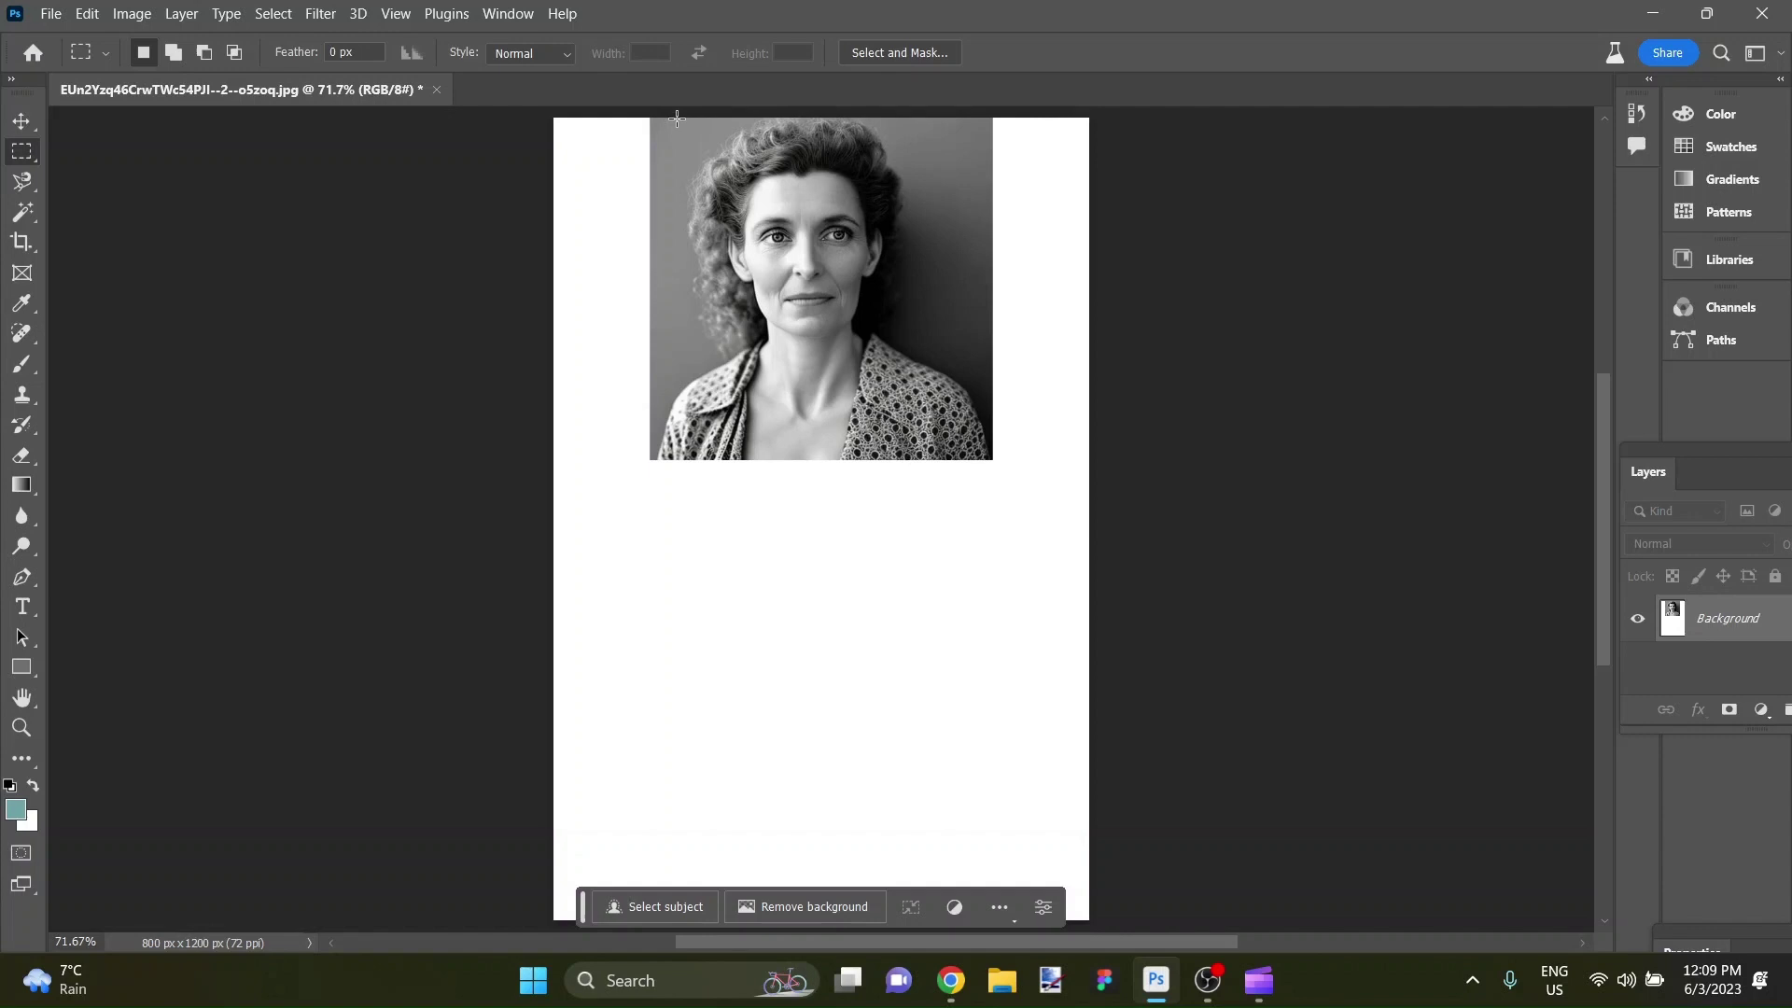
# Step: Marquee the photo, then the face and hair, clearing each selection to redraw it
pyautogui.moveTo(667, 119); pyautogui.dragTo(987, 456)
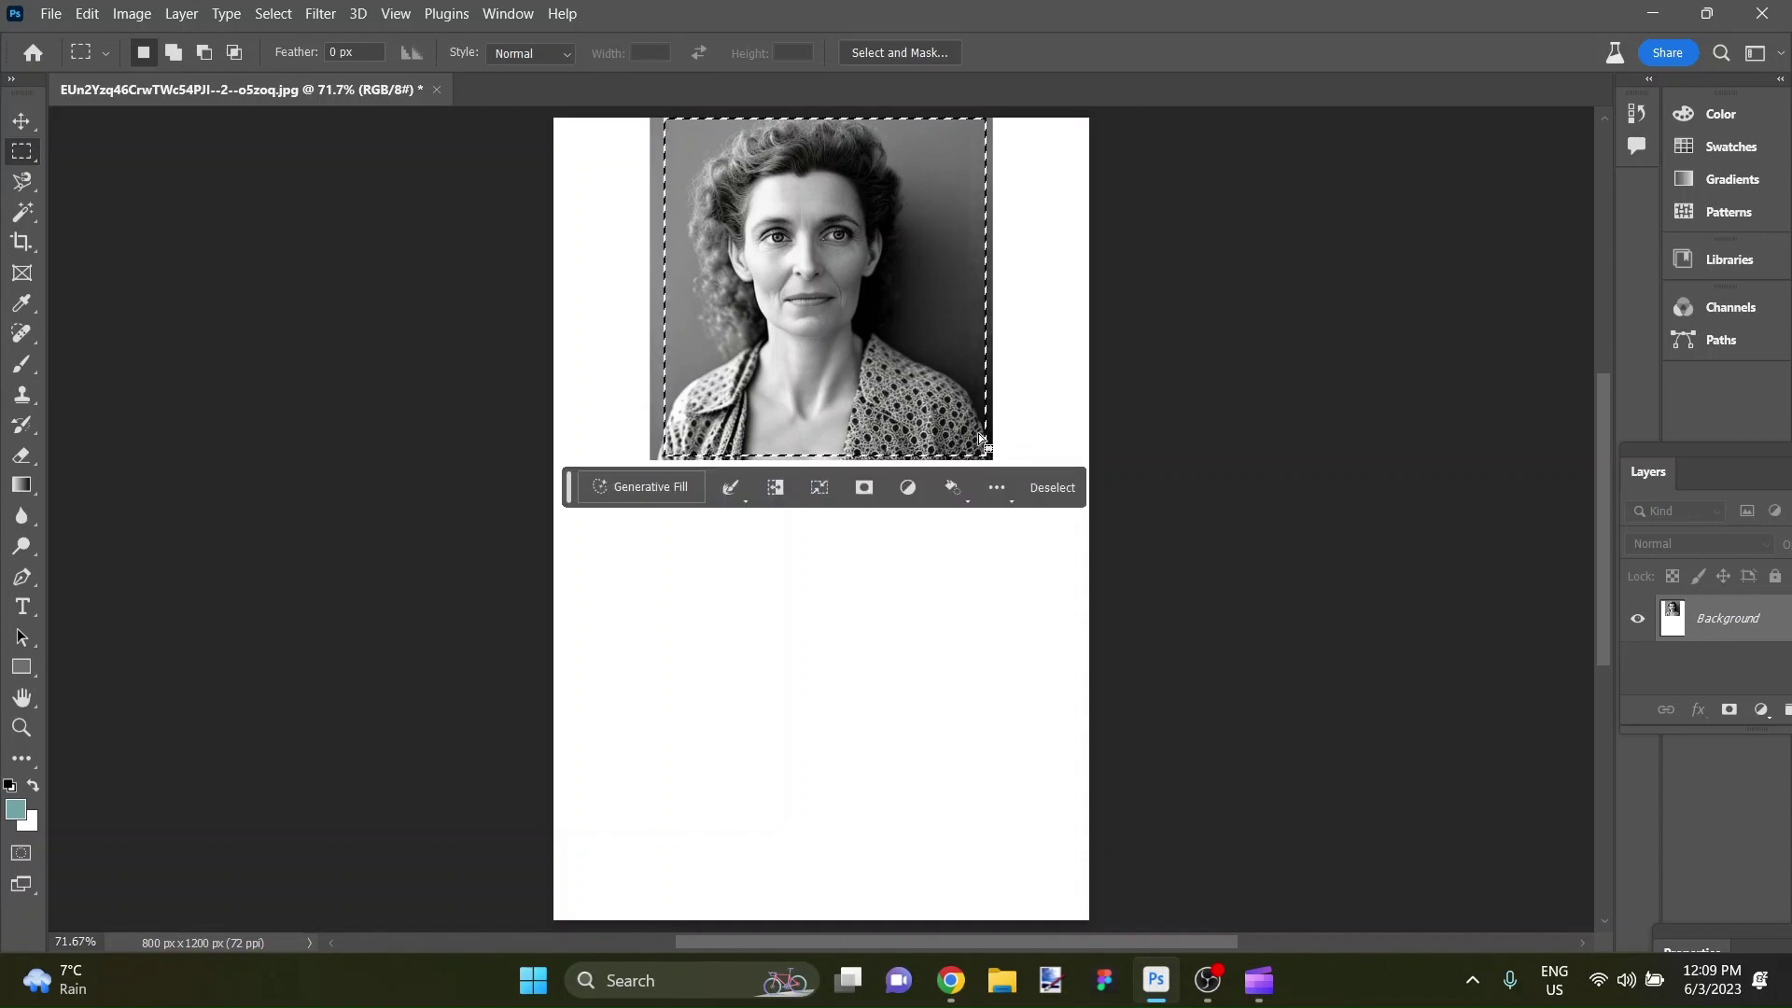
pyautogui.click(623, 345)
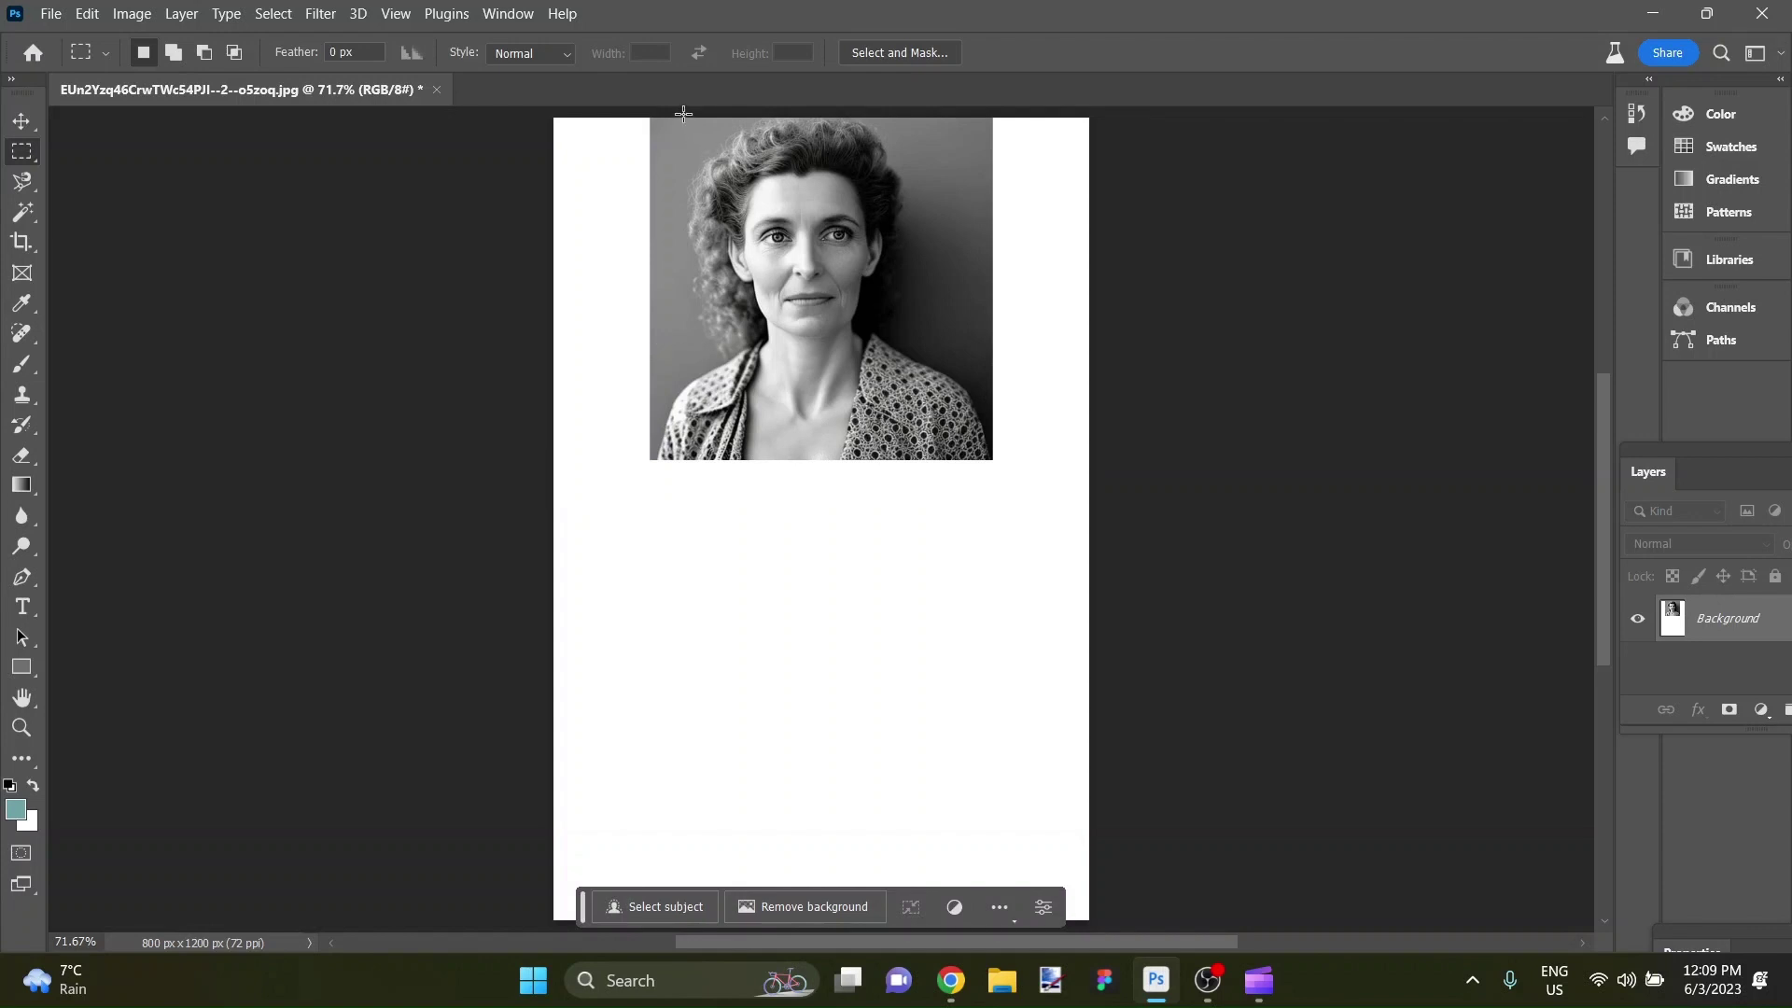
pyautogui.moveTo(690, 111)
pyautogui.mouseDown()
pyautogui.moveTo(724, 294)
pyautogui.moveTo(780, 348)
pyautogui.moveTo(915, 361)
pyautogui.moveTo(756, 117)
pyautogui.moveTo(682, 109)
pyautogui.mouseUp()
pyautogui.click(914, 360)
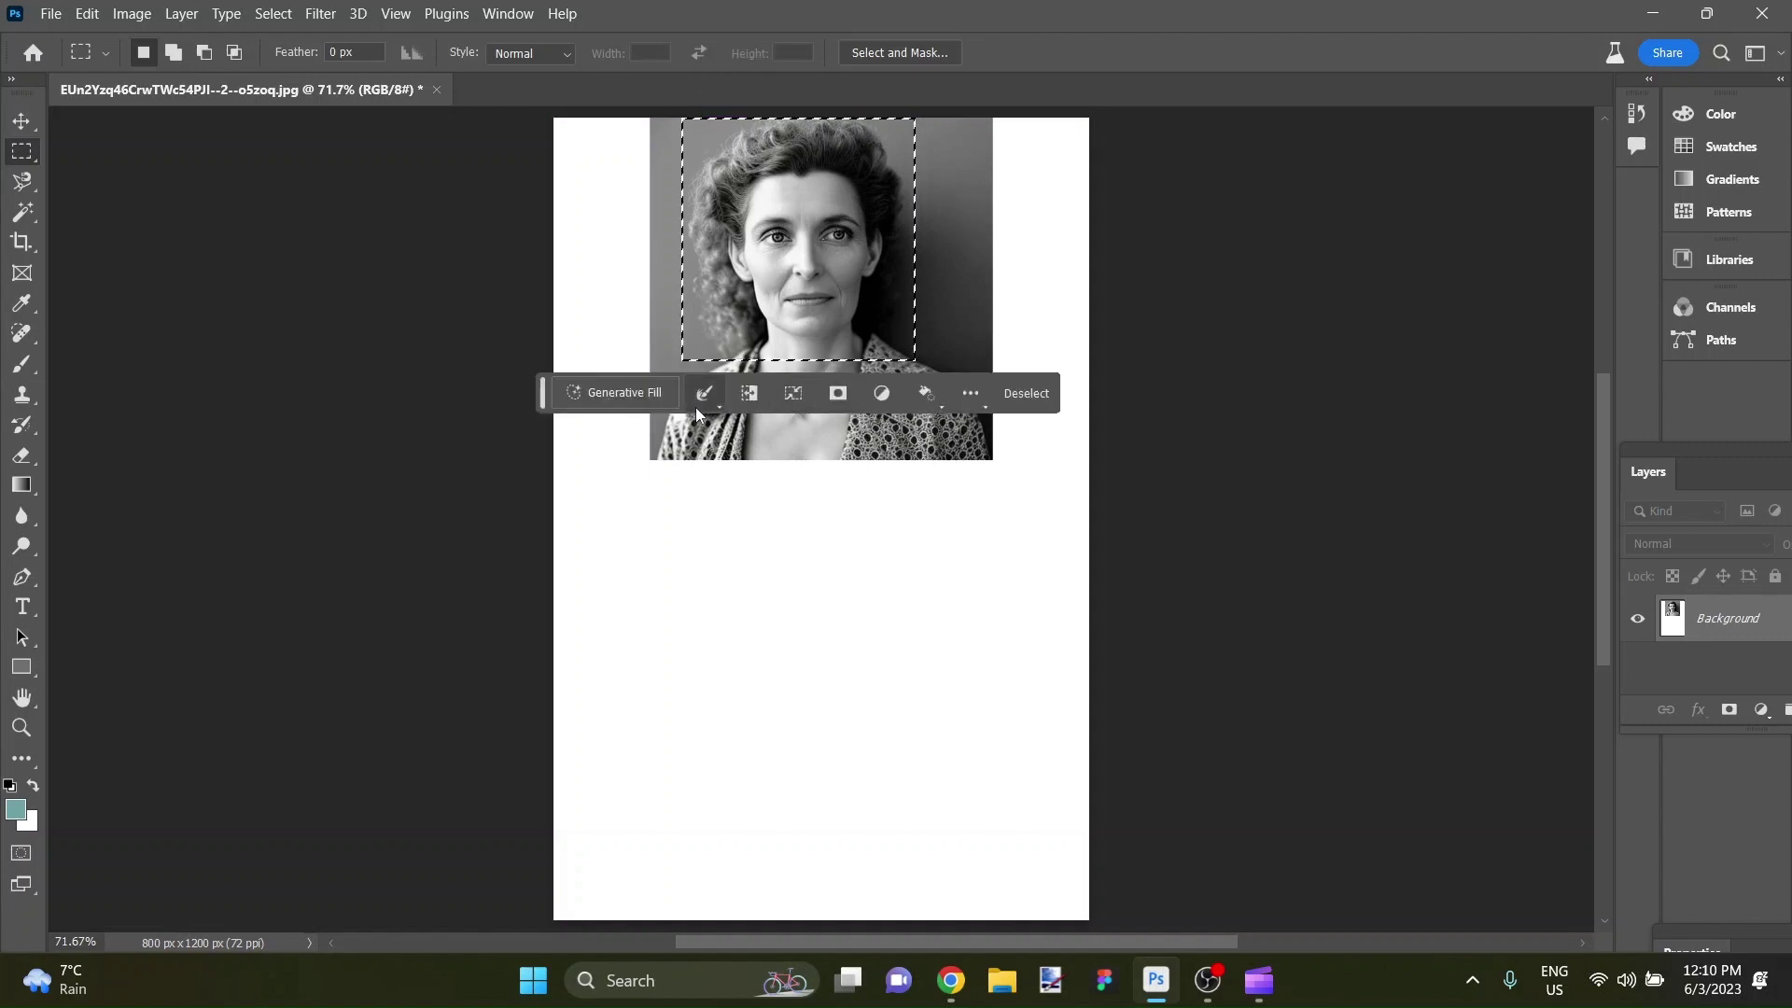
# Step: Invert the face selection and run Generative Fill with an empty prompt
pyautogui.moveTo(542, 393); pyautogui.dragTo(682, 576)
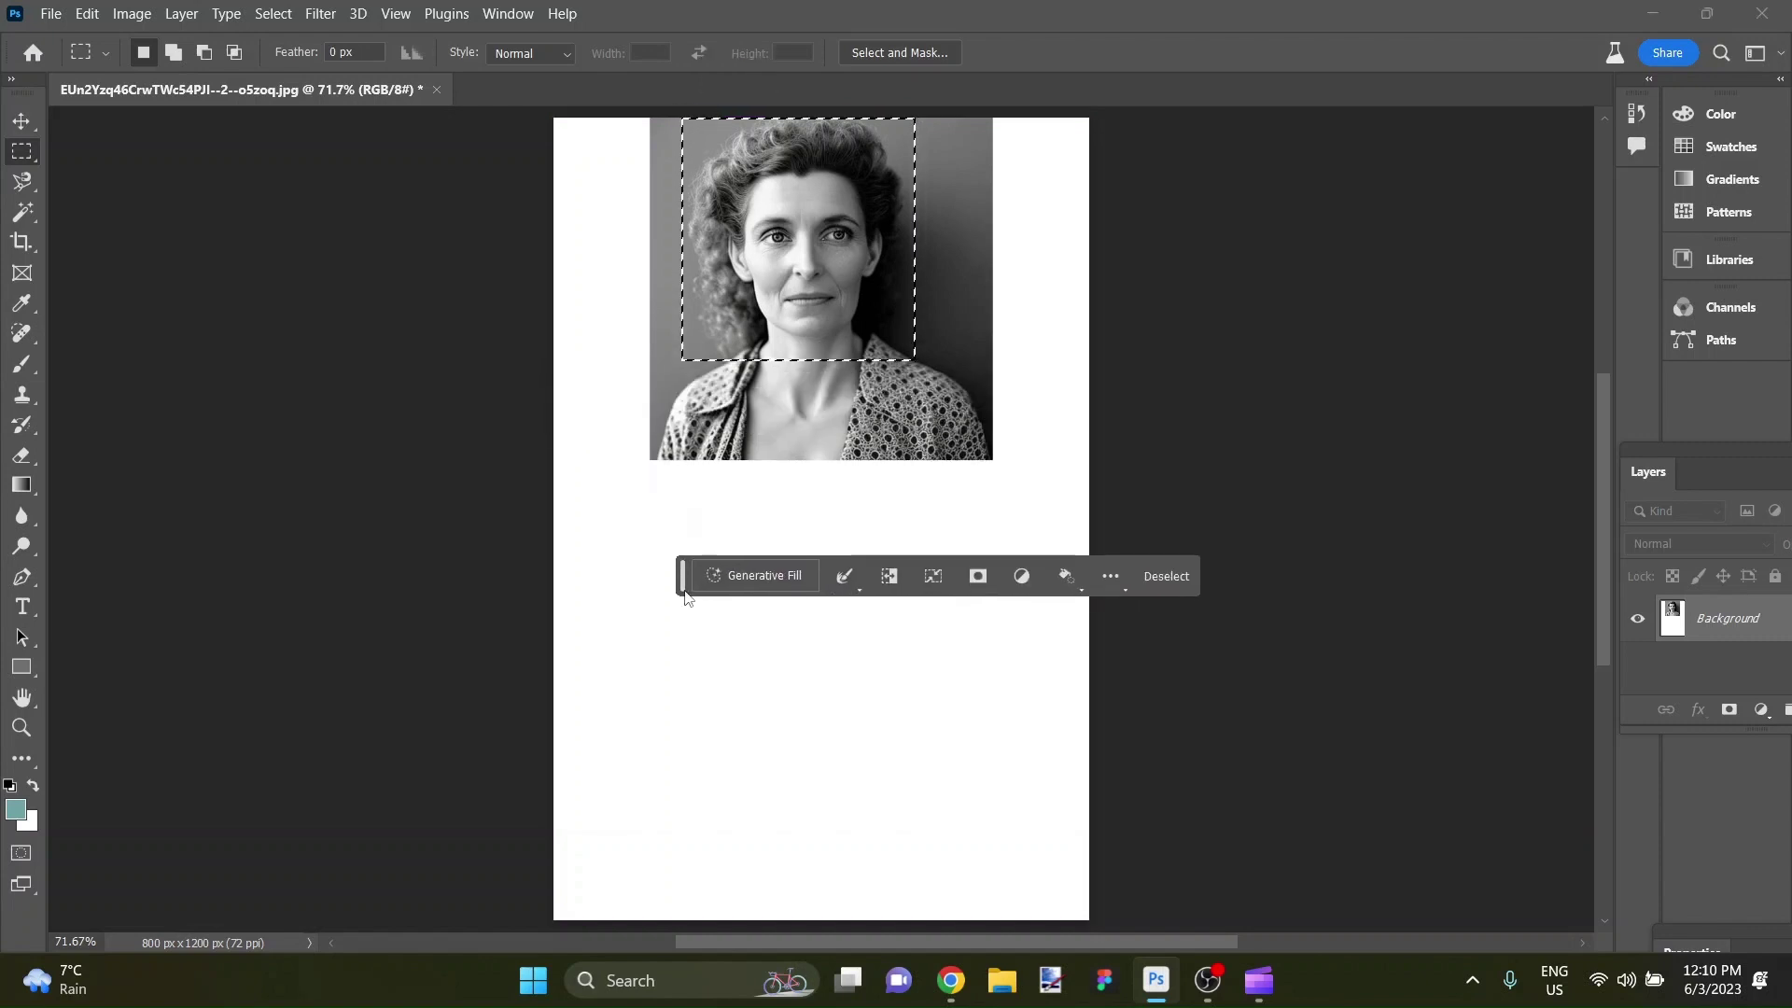
pyautogui.click(893, 577)
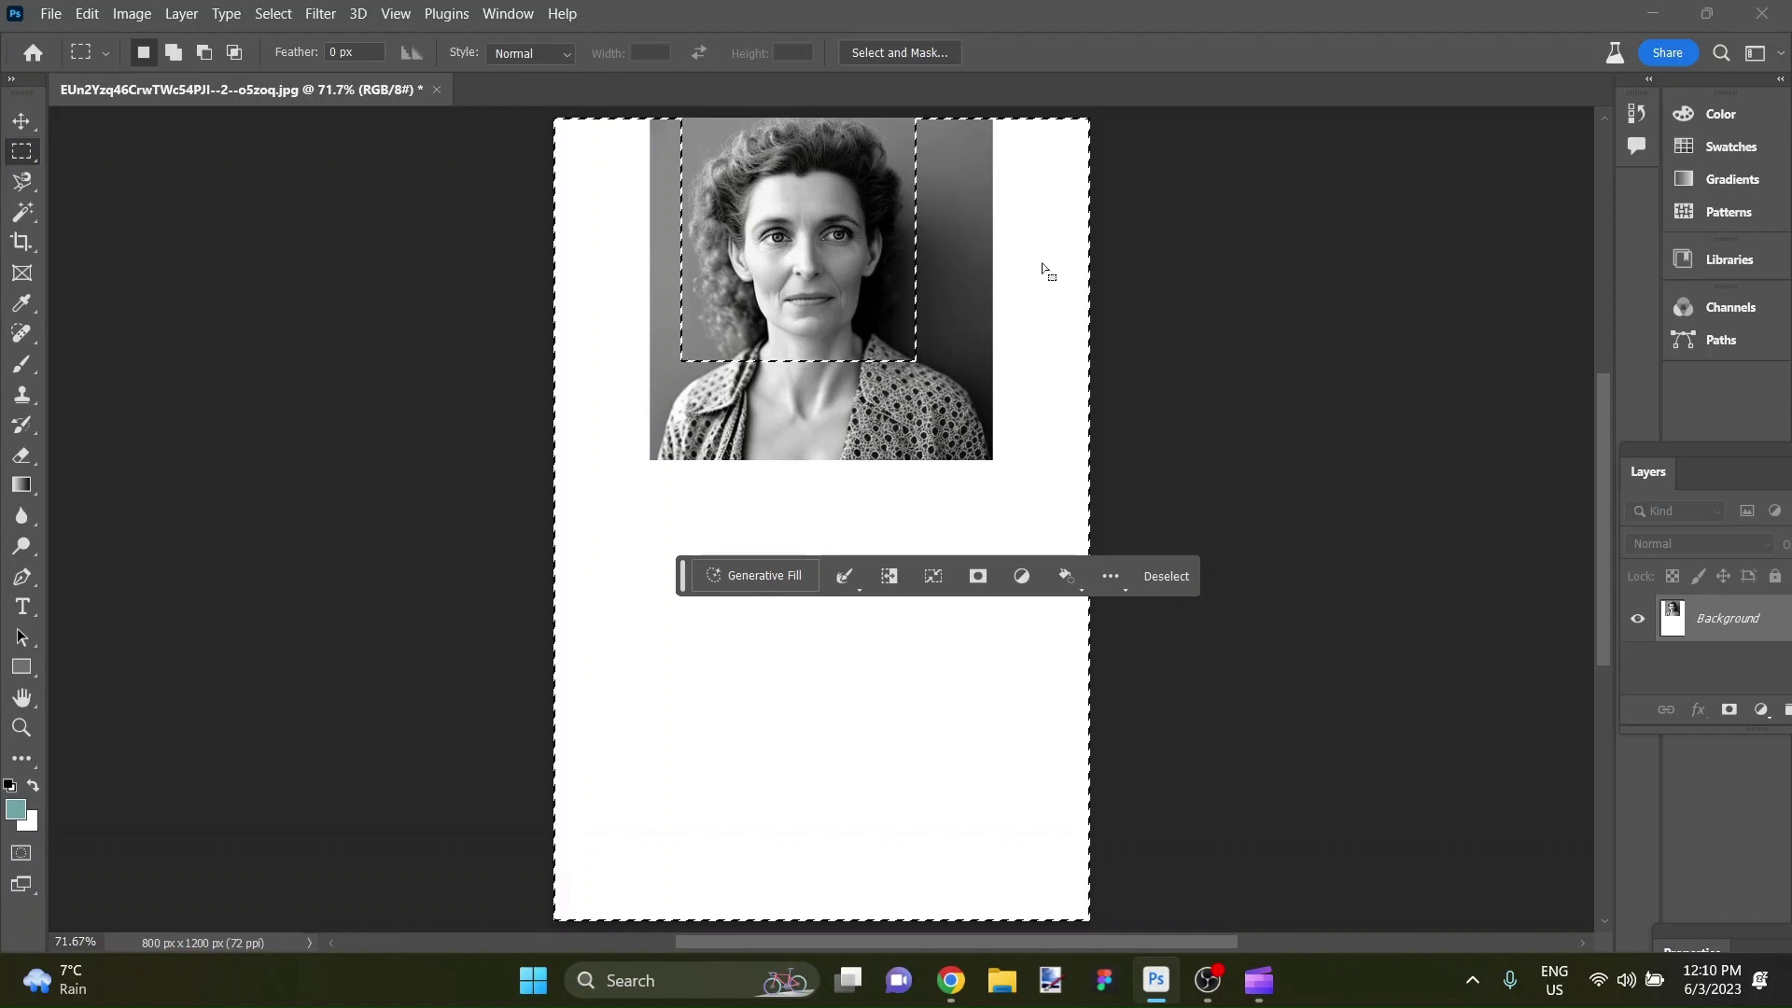
pyautogui.click(752, 575)
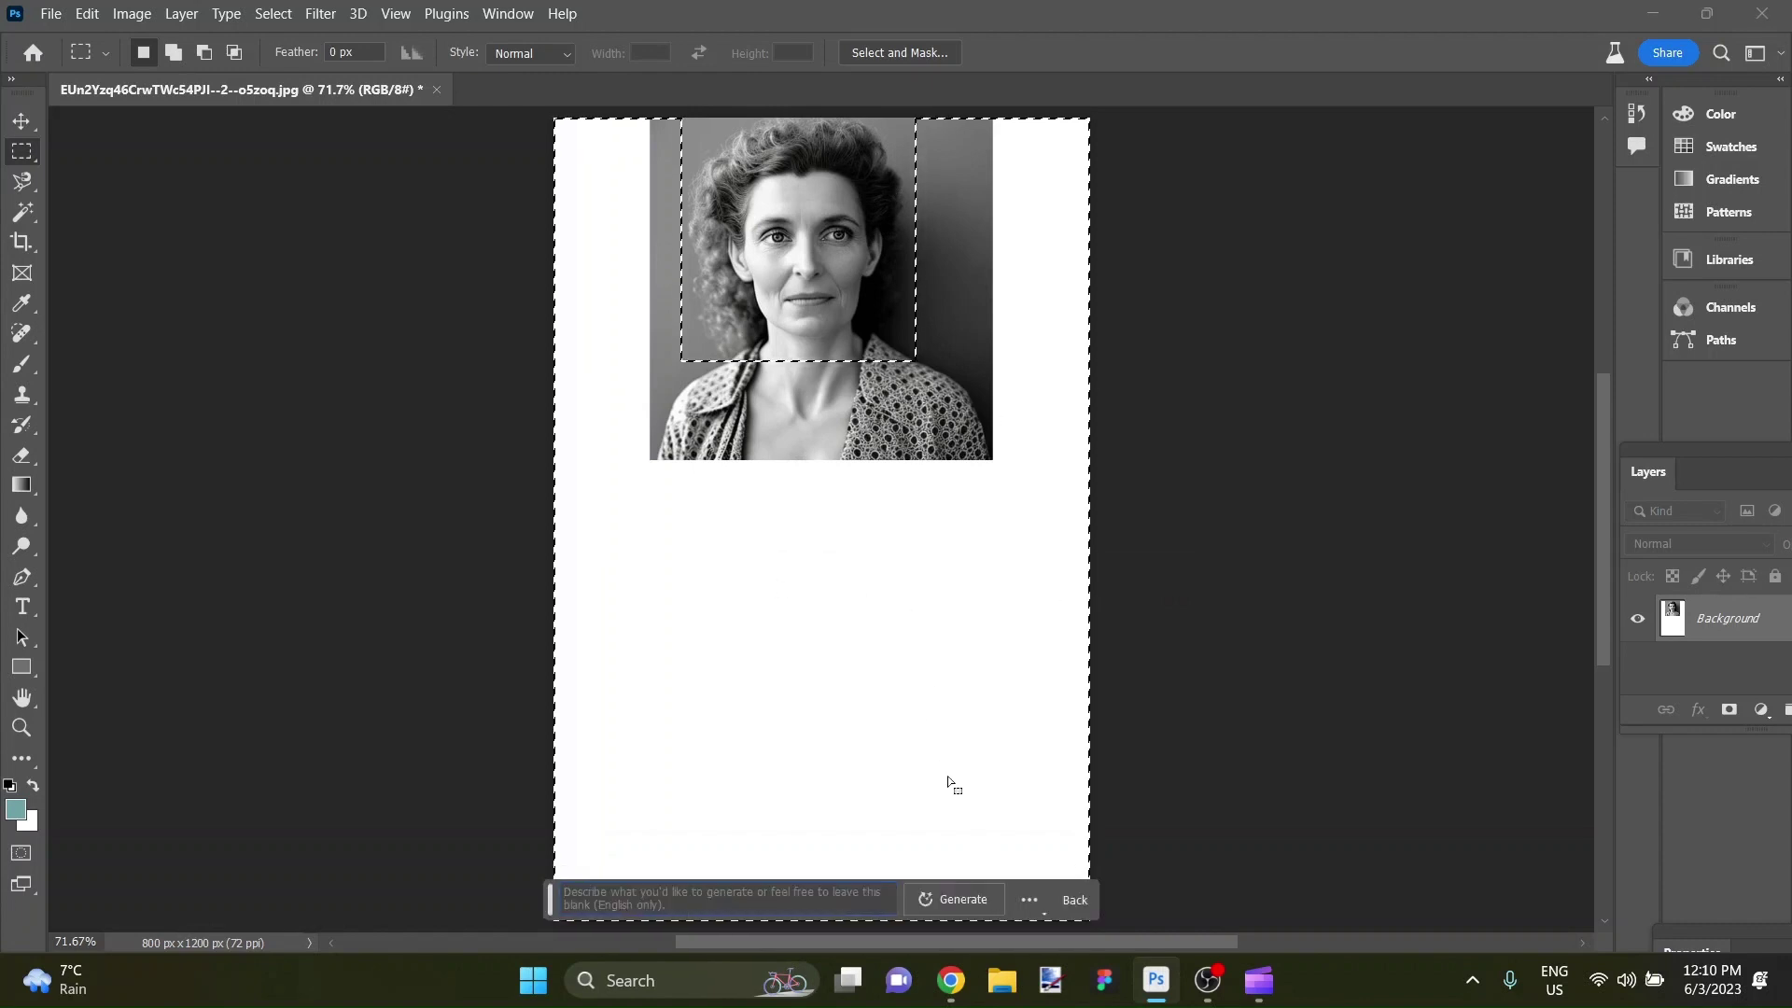
pyautogui.click(980, 903)
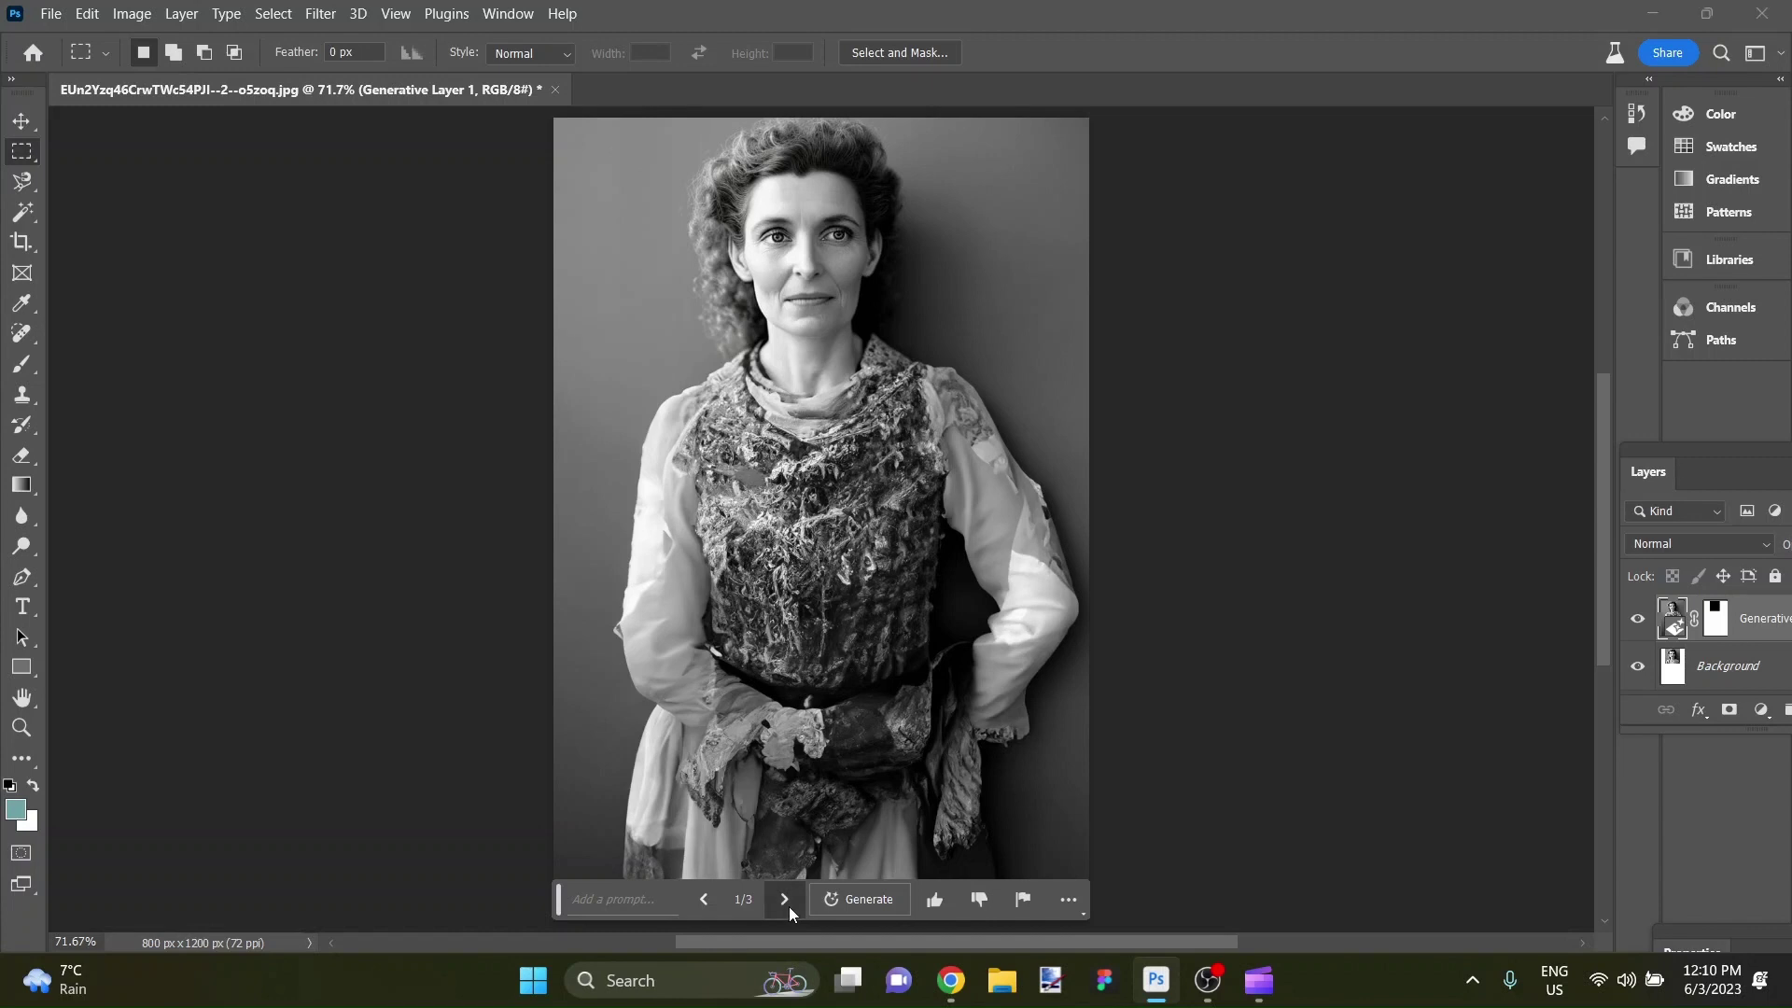
# Step: Browse the three variations and return to 2/3, the buttoned shirt and dark trousers
pyautogui.click(789, 907)
pyautogui.click(789, 905)
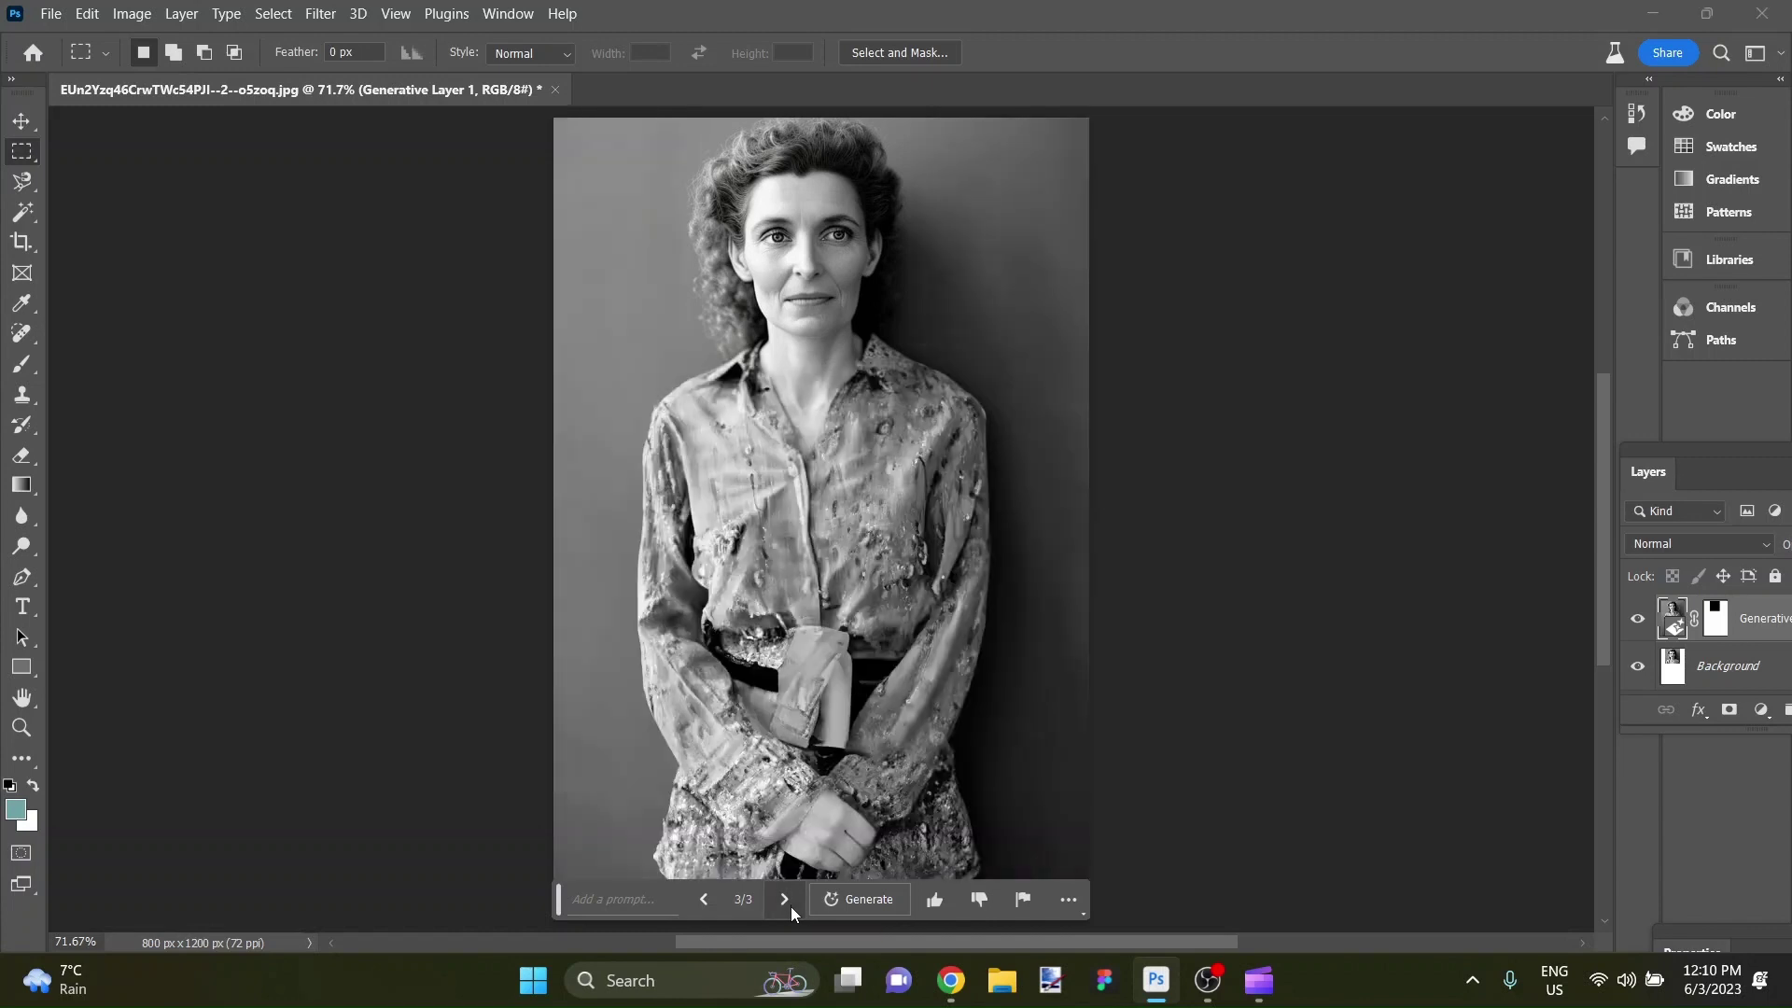
pyautogui.click(706, 902)
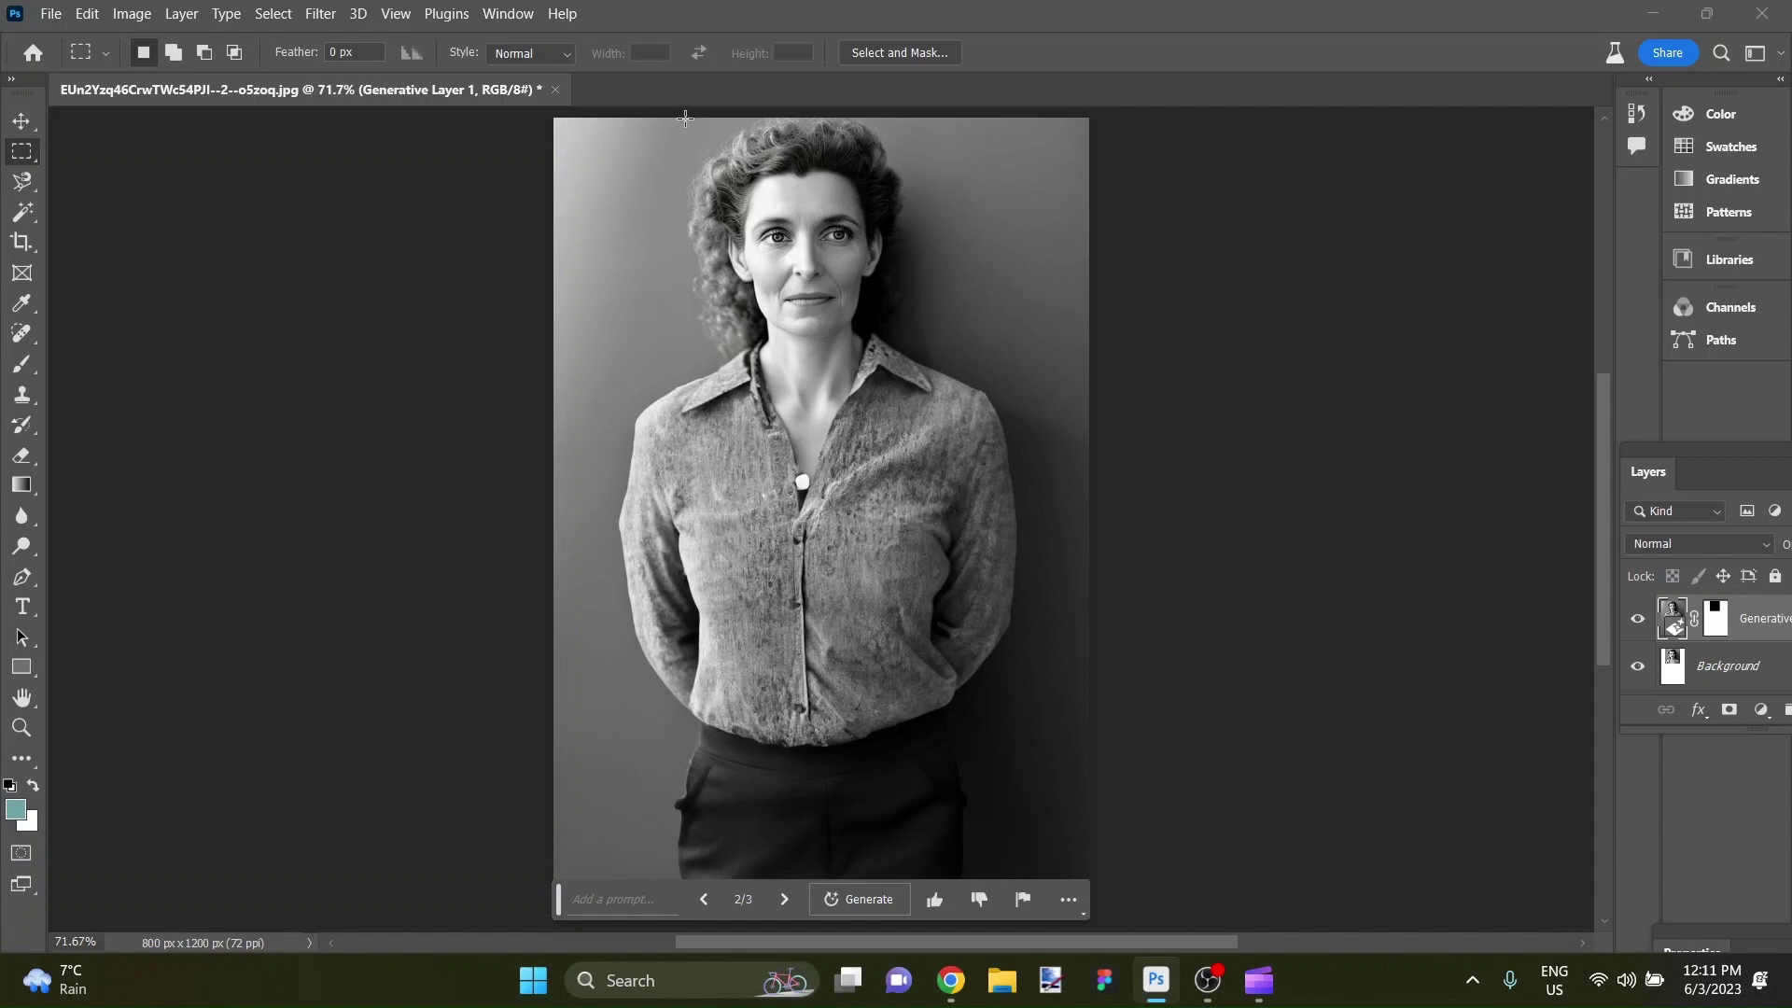
# Step: Reselect the face, invert it, and generate an empty-prompt fill as Generative Layer 2
pyautogui.moveTo(694, 119); pyautogui.dragTo(922, 361)
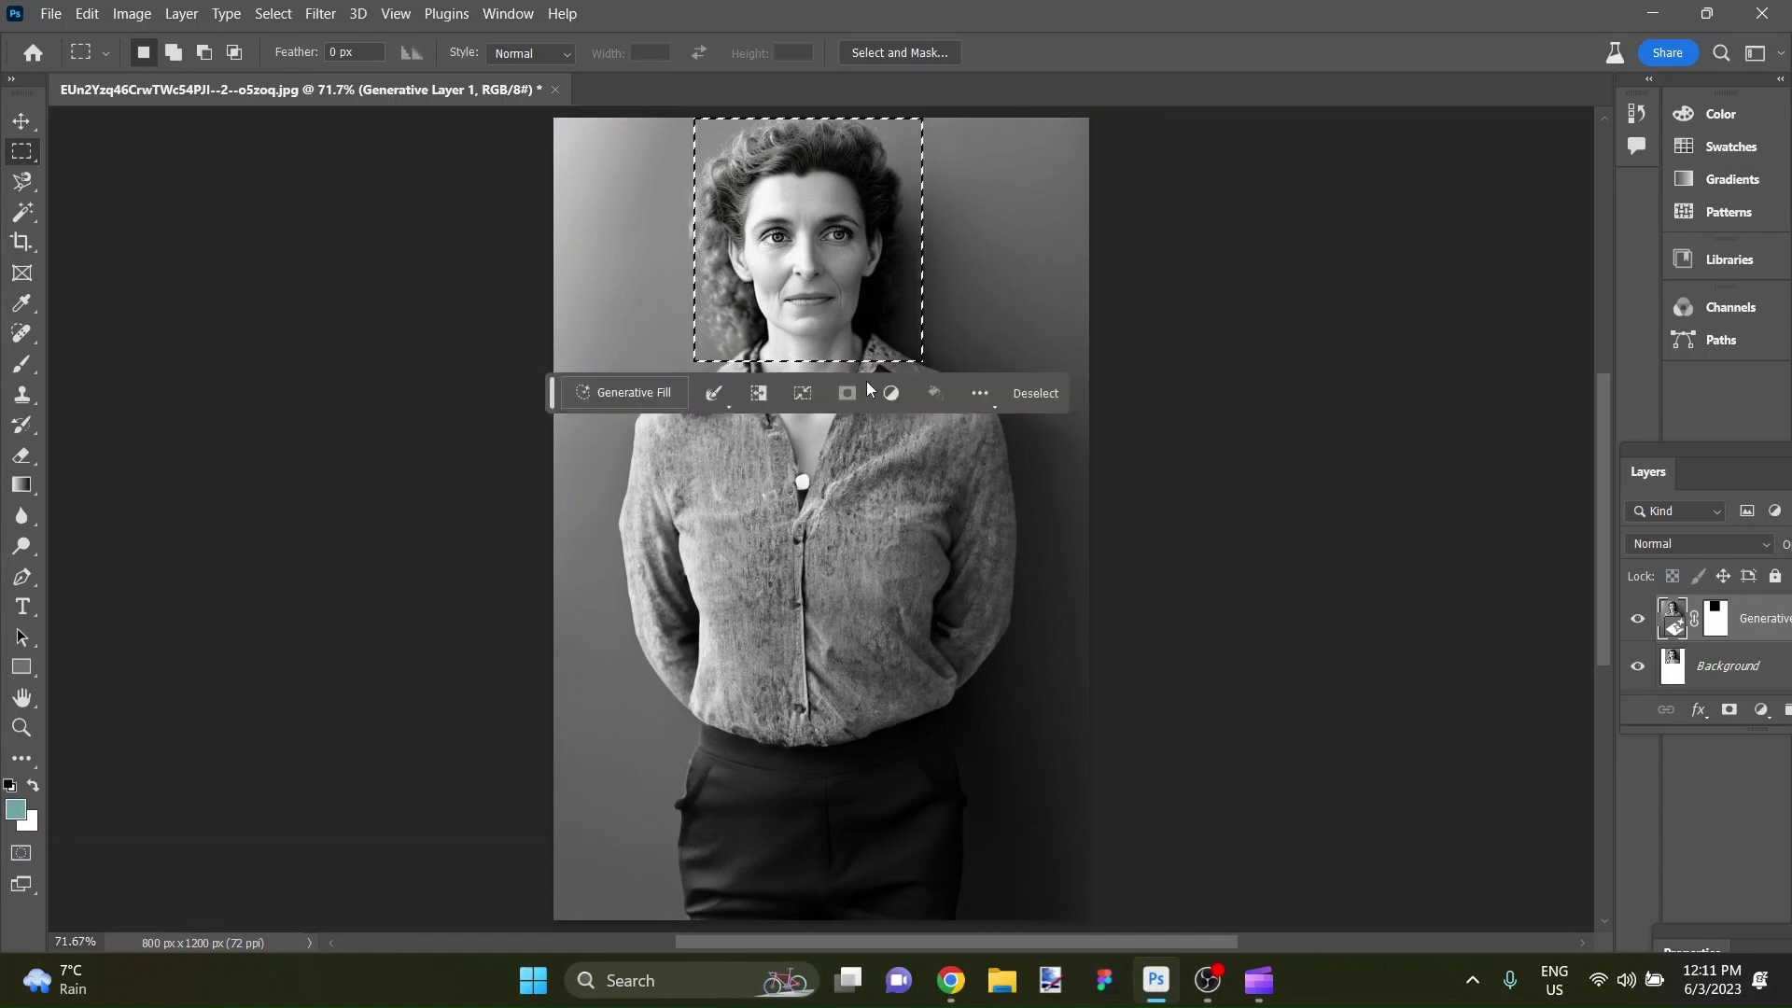
pyautogui.click(758, 393)
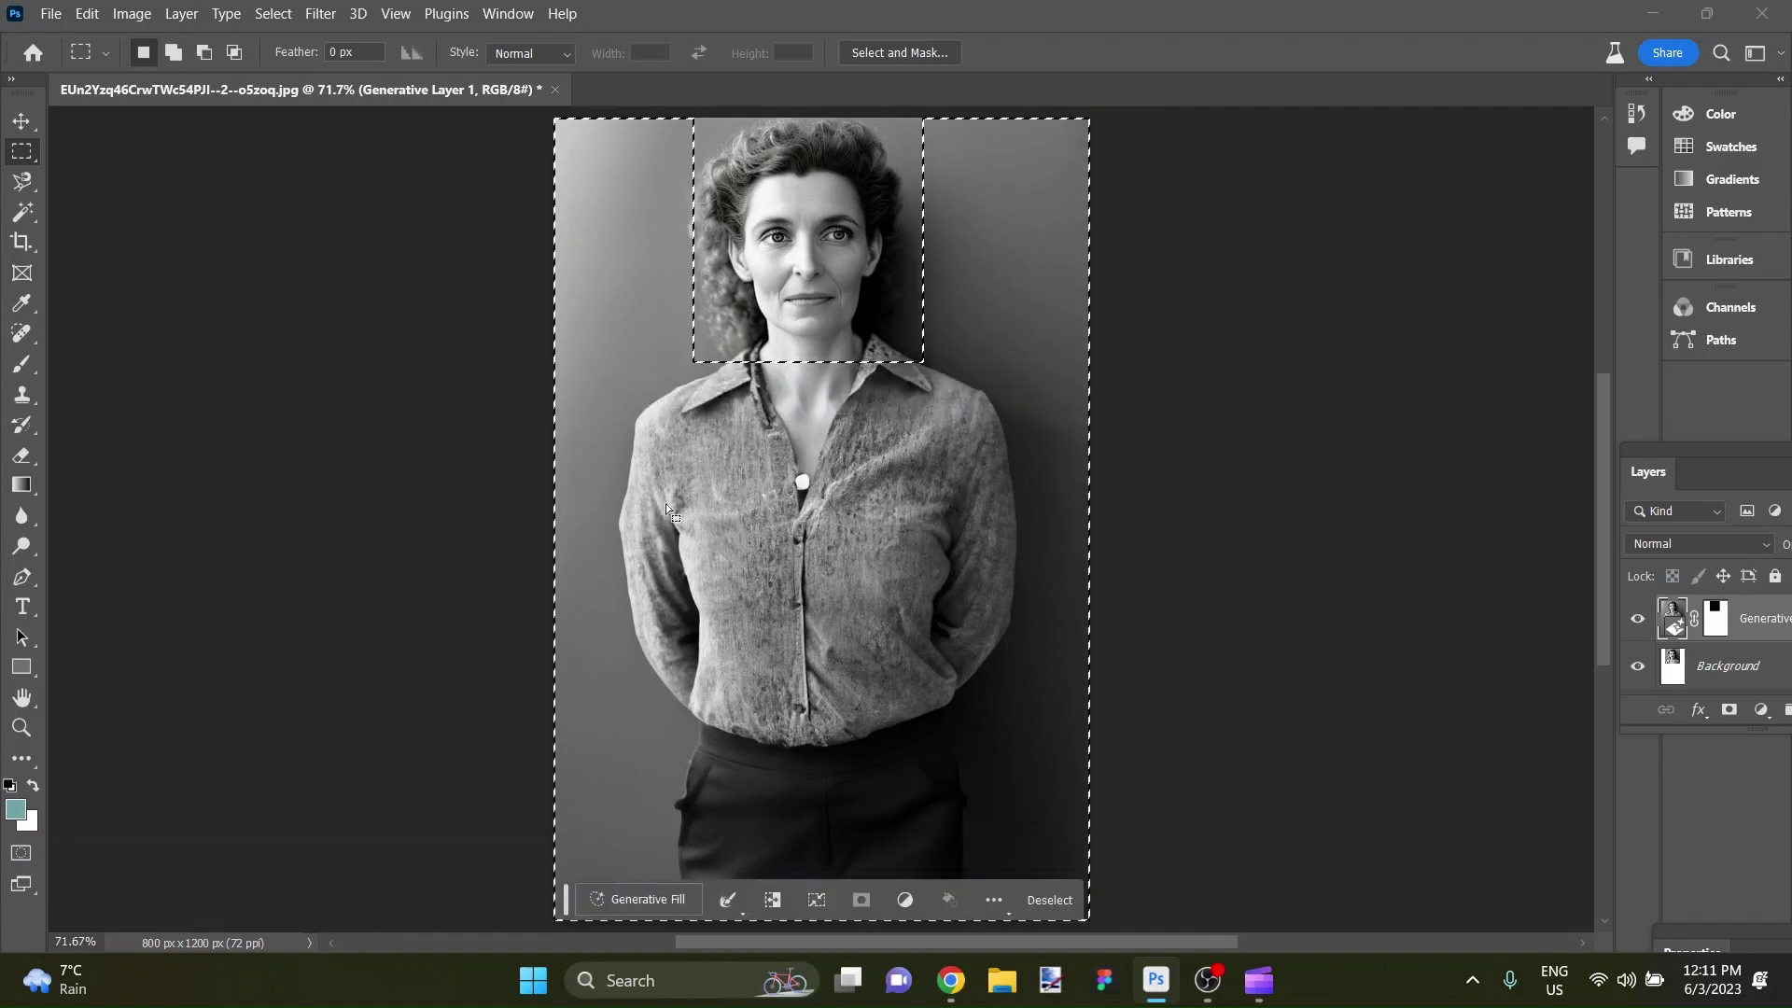
pyautogui.click(637, 899)
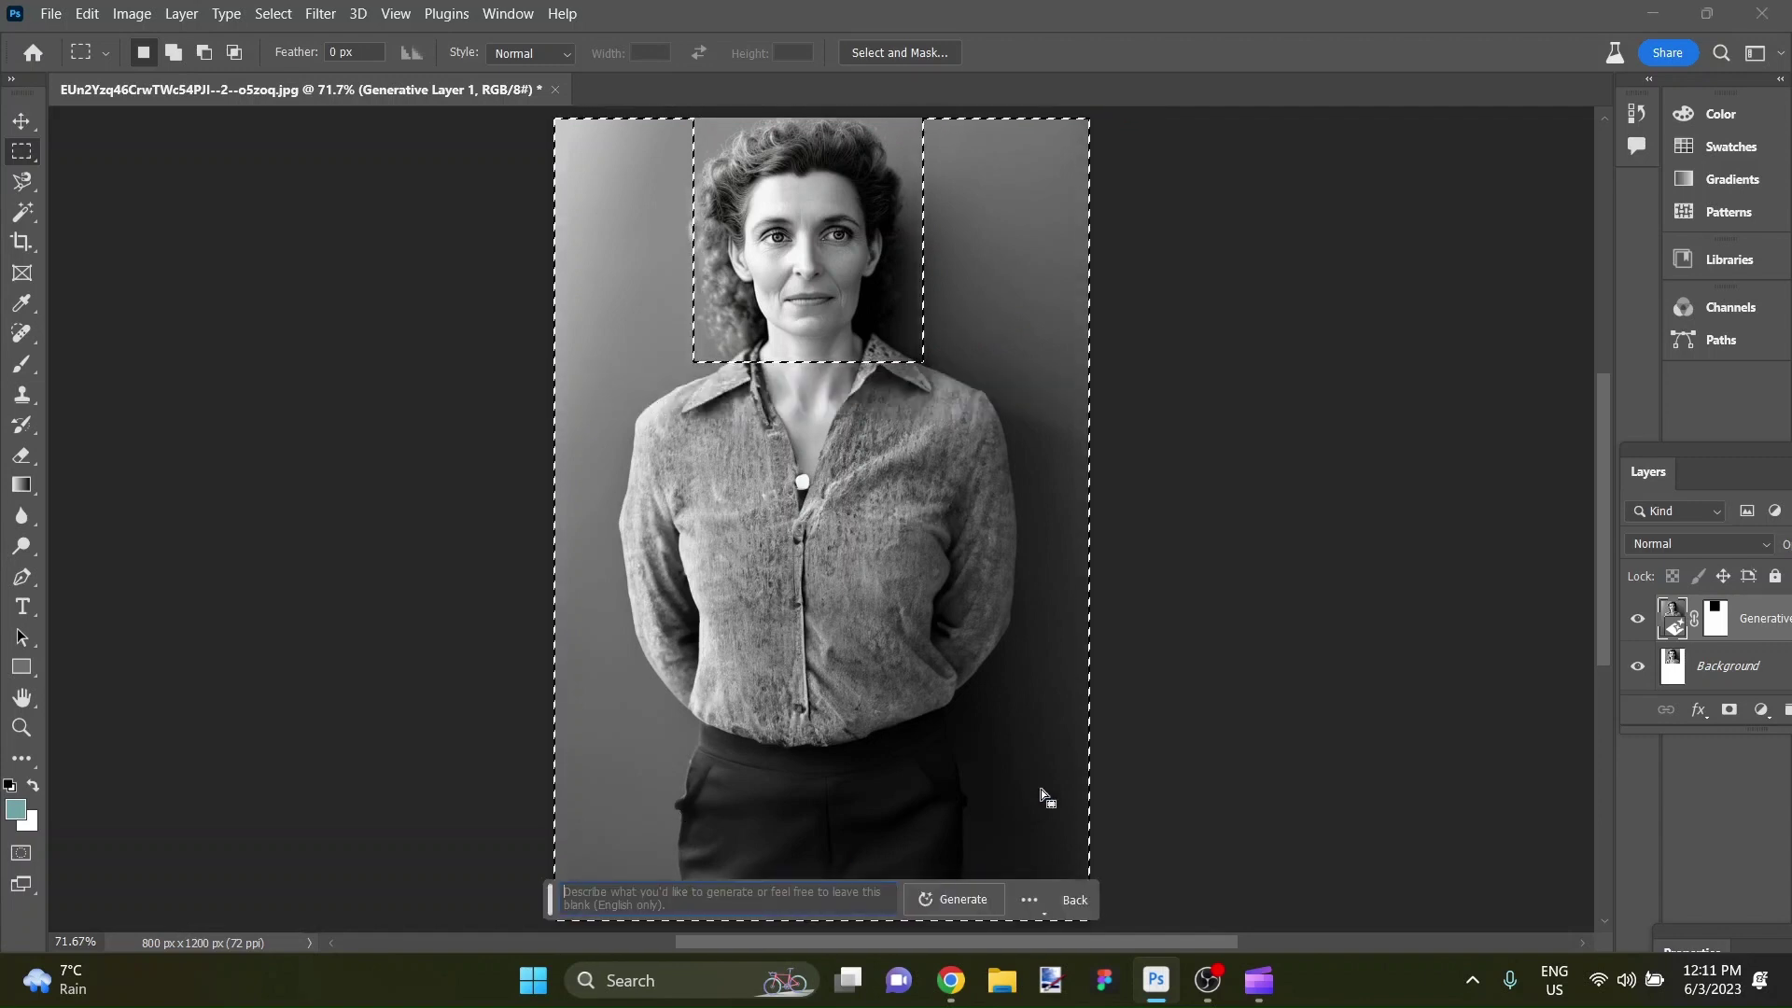
pyautogui.click(977, 910)
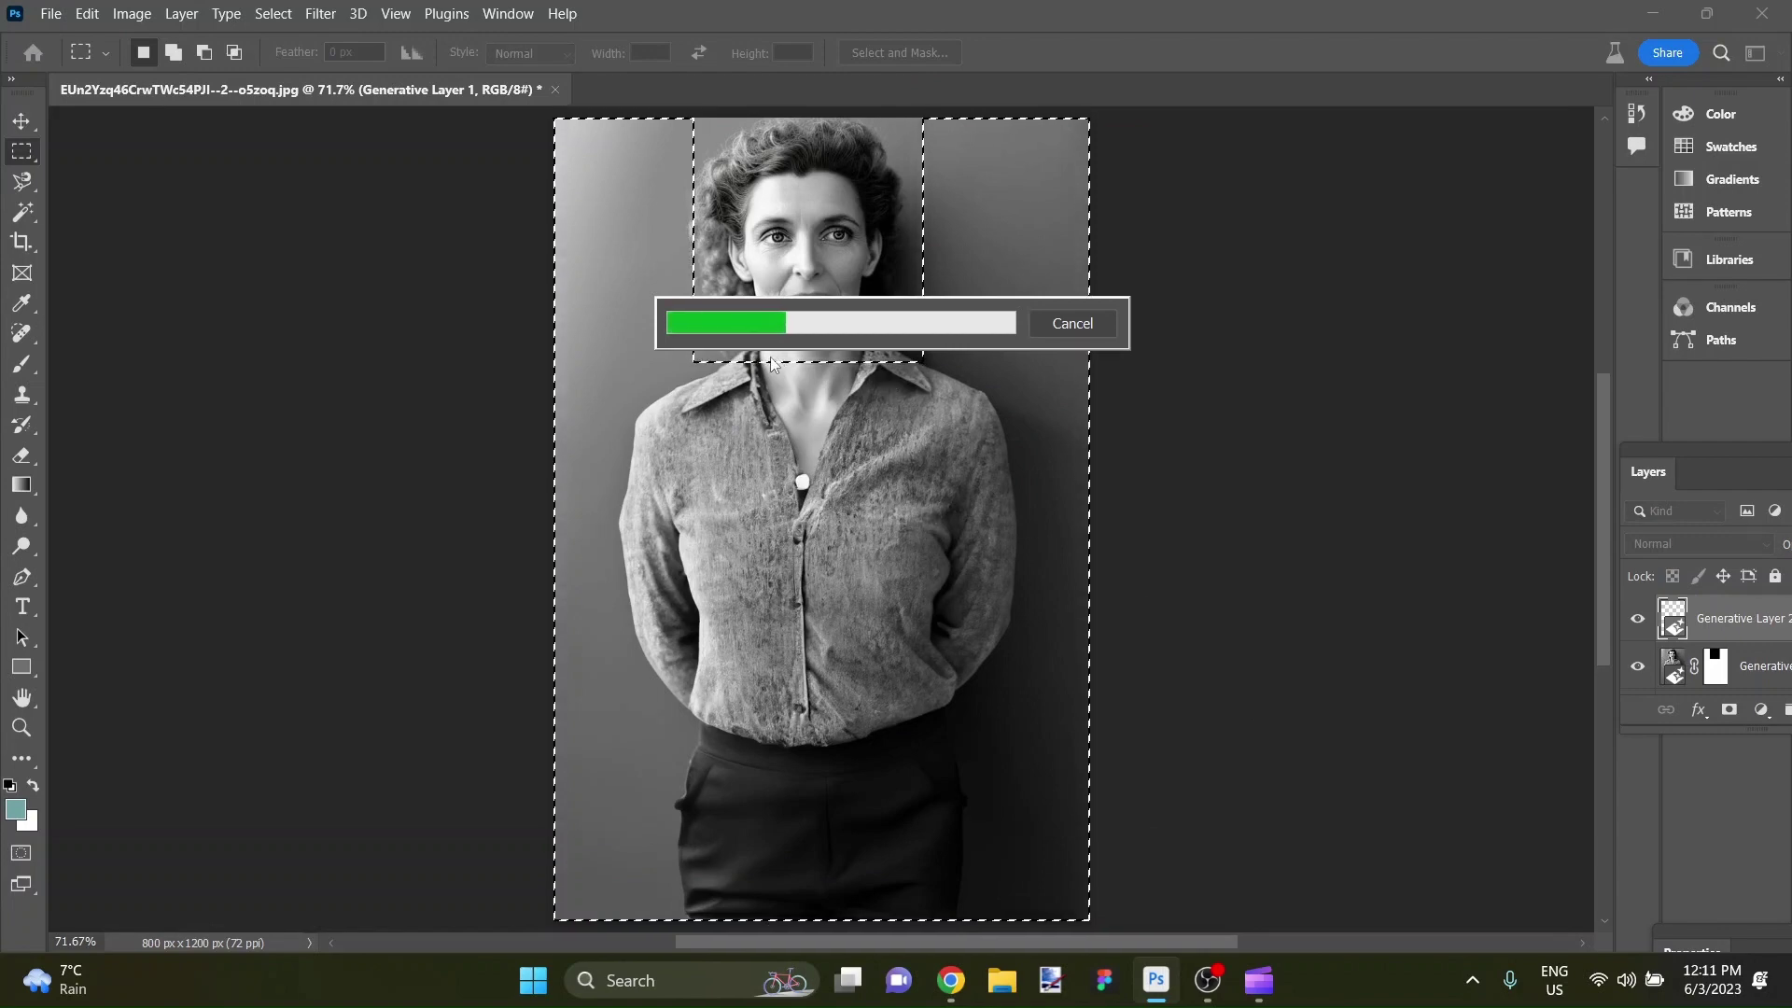
# Step: Zoom in and out to inspect the new fill showing her arms crossed in a knit top
pyautogui.scroll(2, 784, 420)
pyautogui.scroll(5, 817, 635)
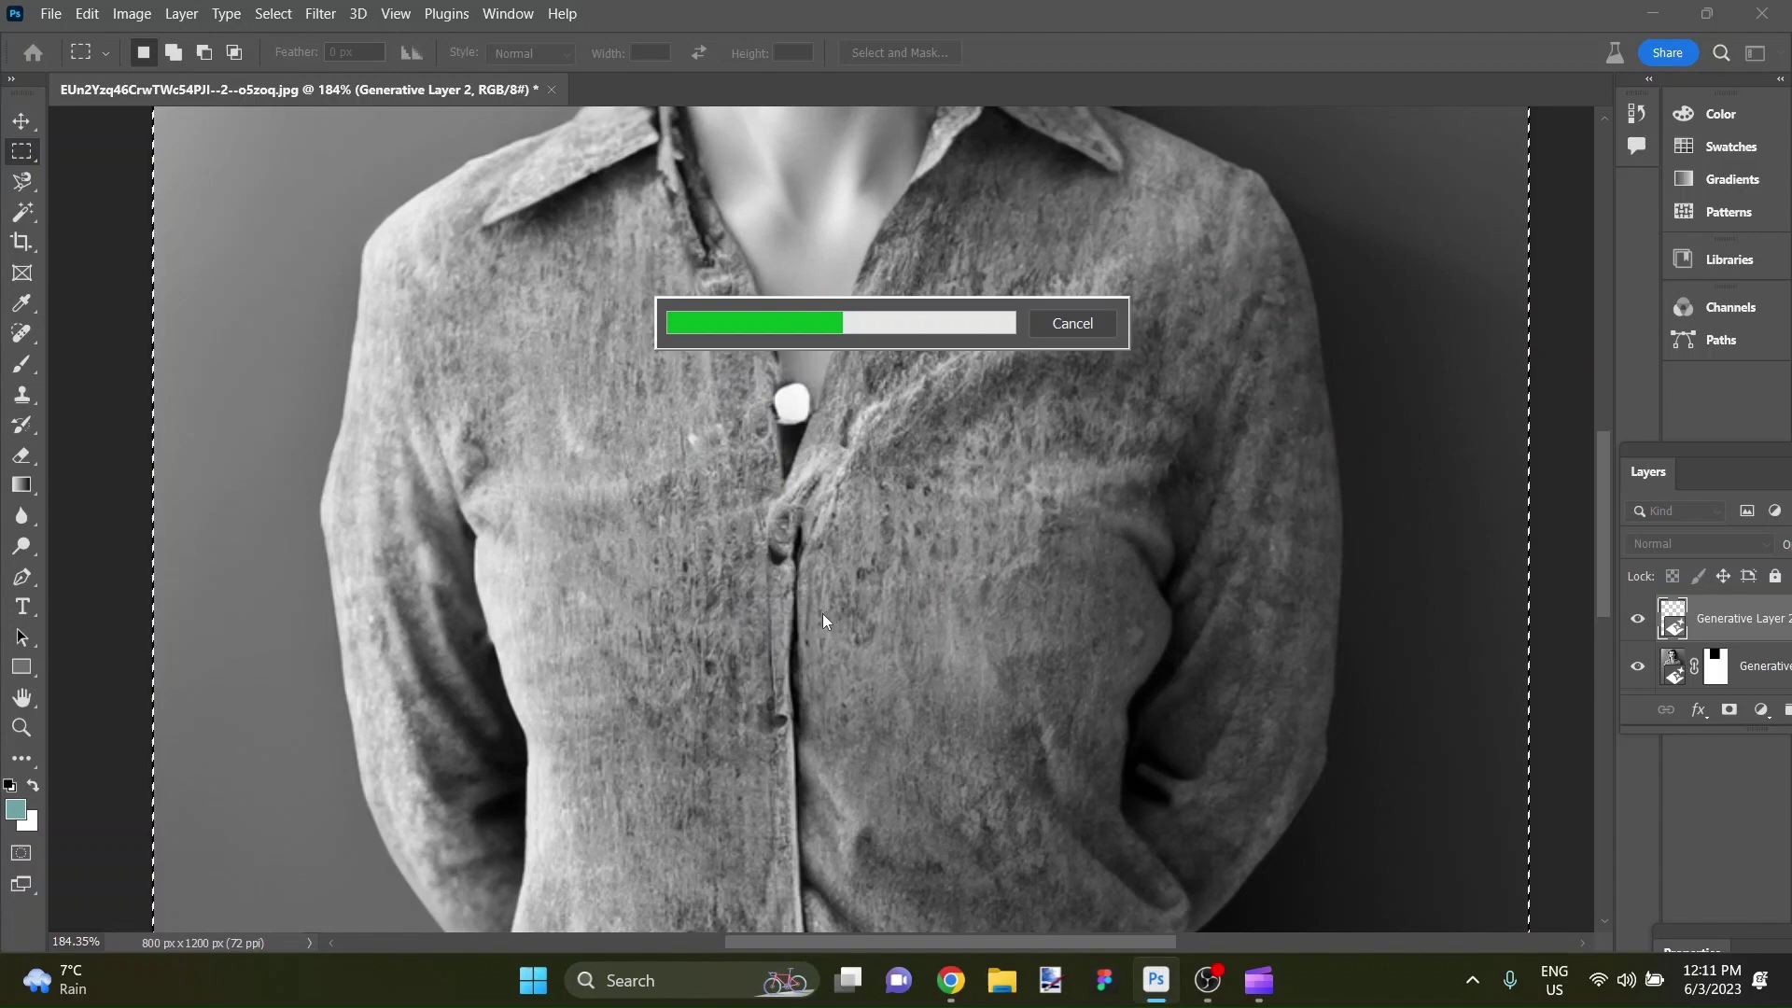
pyautogui.scroll(4, 816, 590)
pyautogui.scroll(-3, 816, 590)
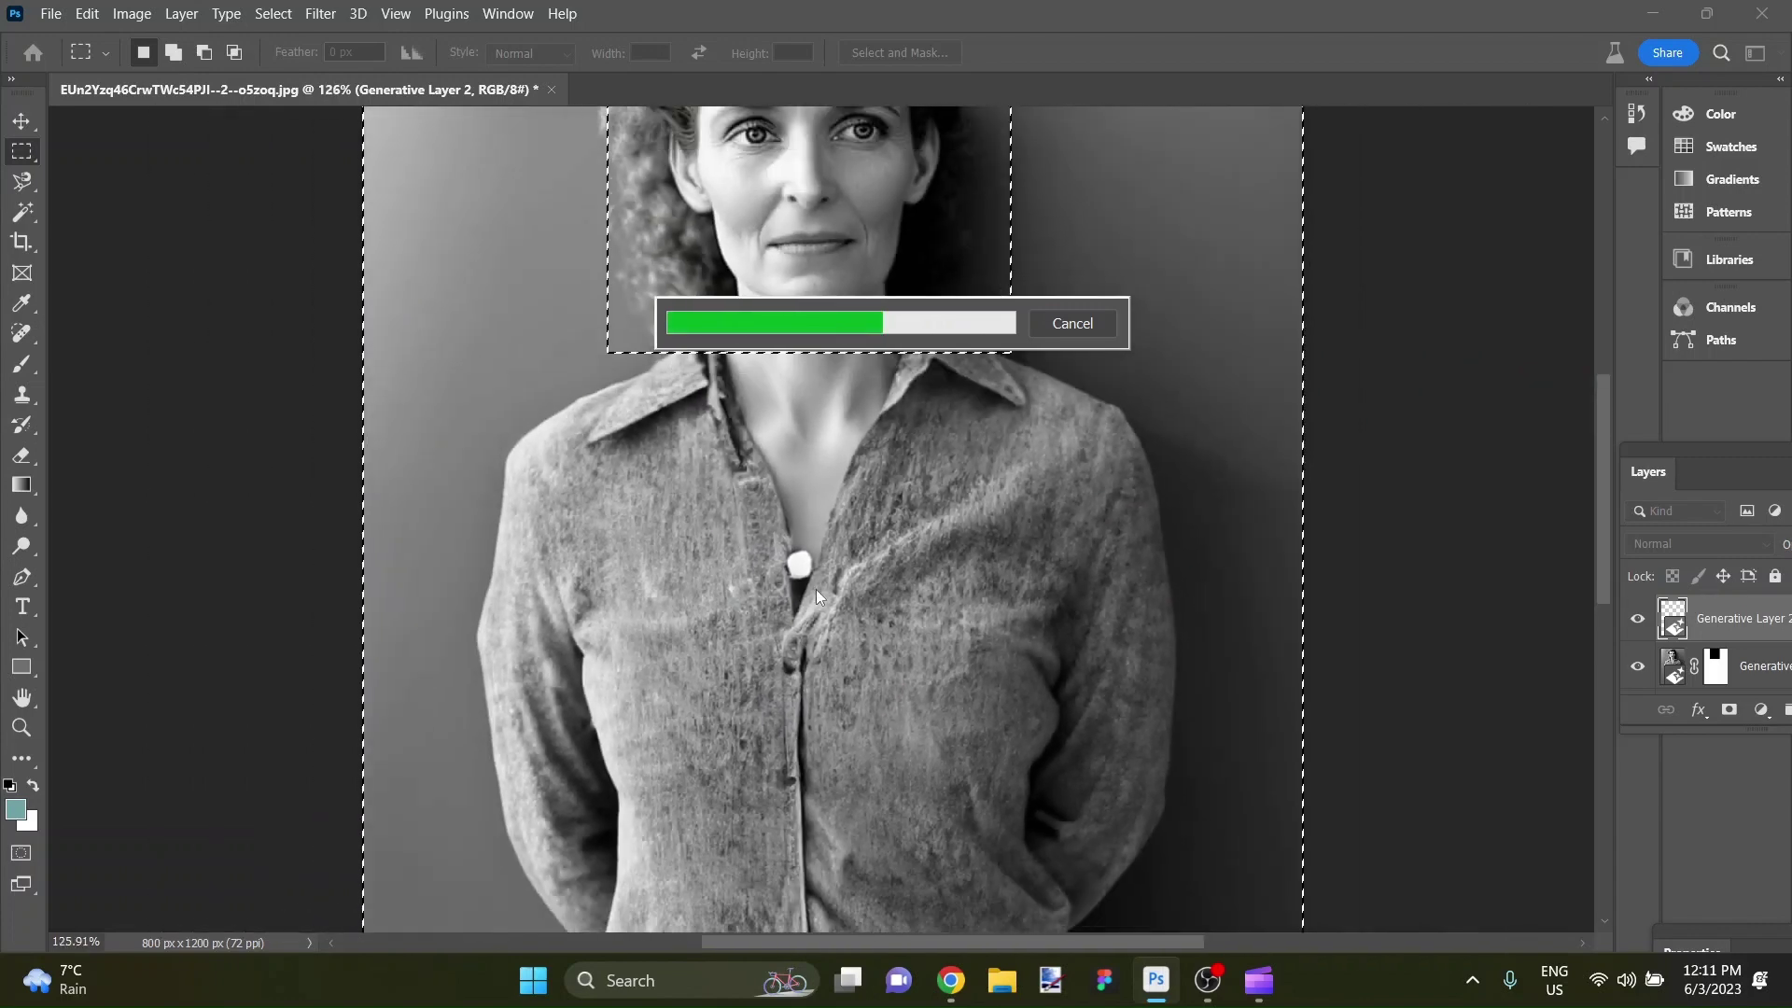
pyautogui.scroll(-3, 816, 590)
pyautogui.scroll(1, 815, 590)
pyautogui.scroll(-1, 815, 590)
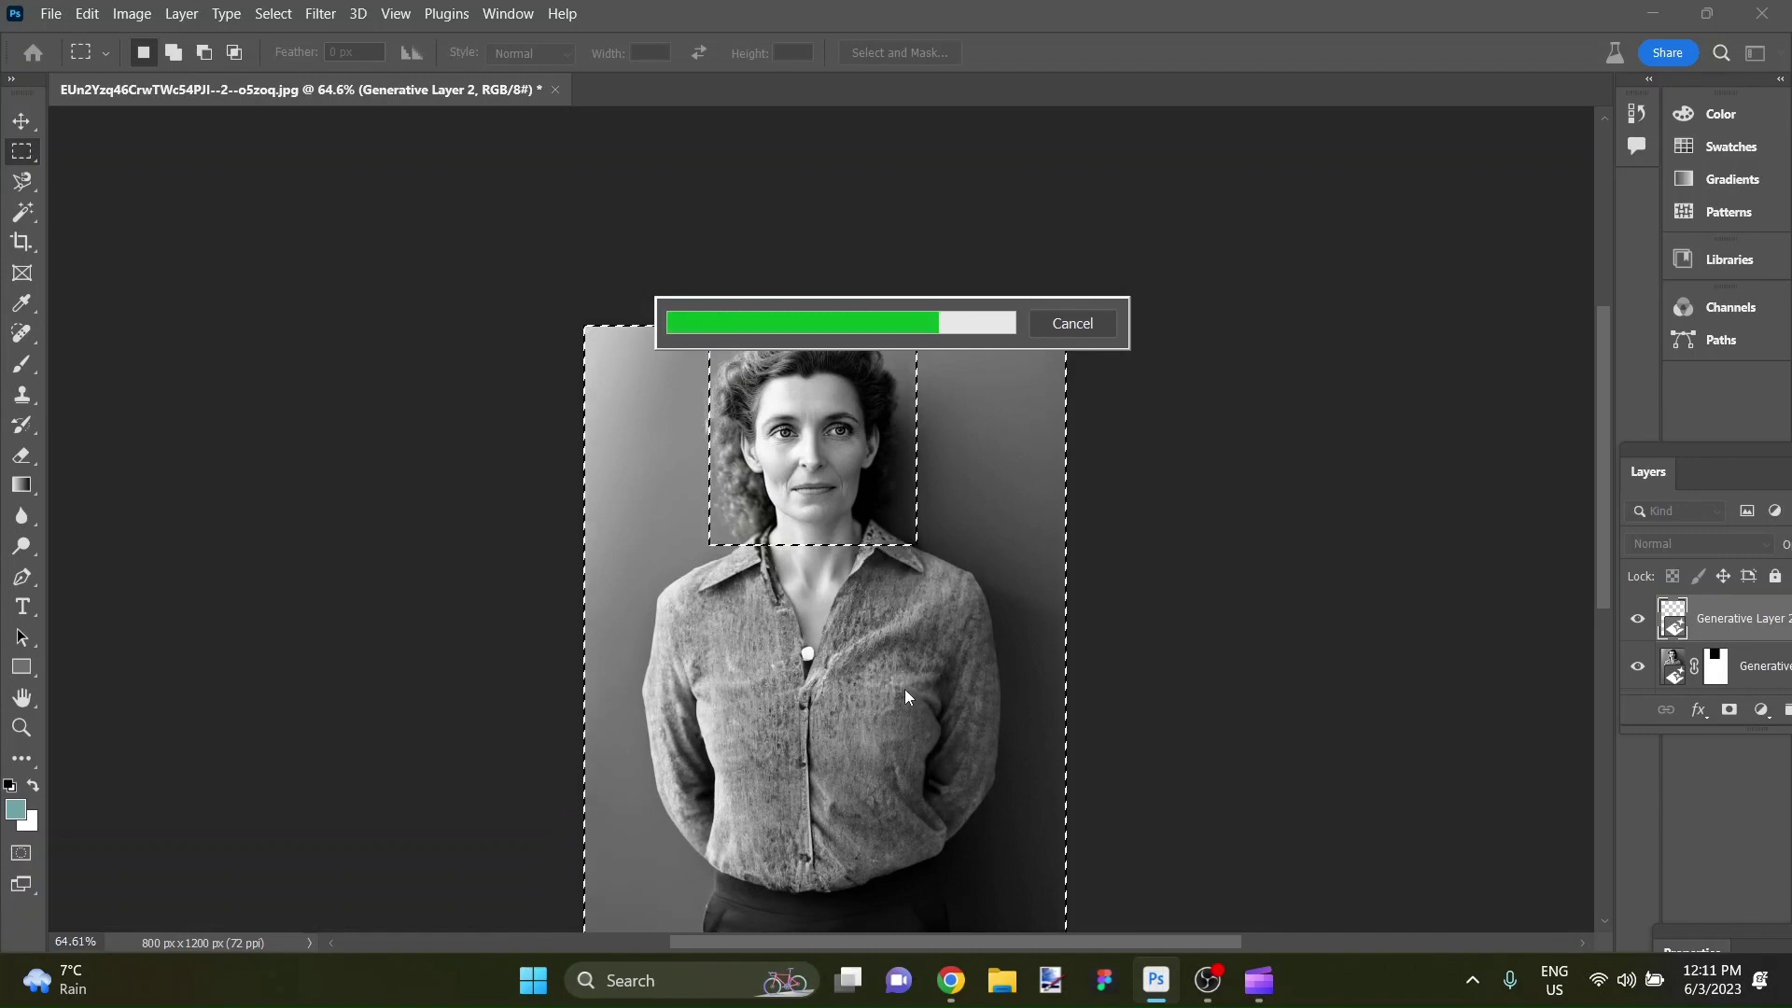
pyautogui.scroll(1, 810, 480)
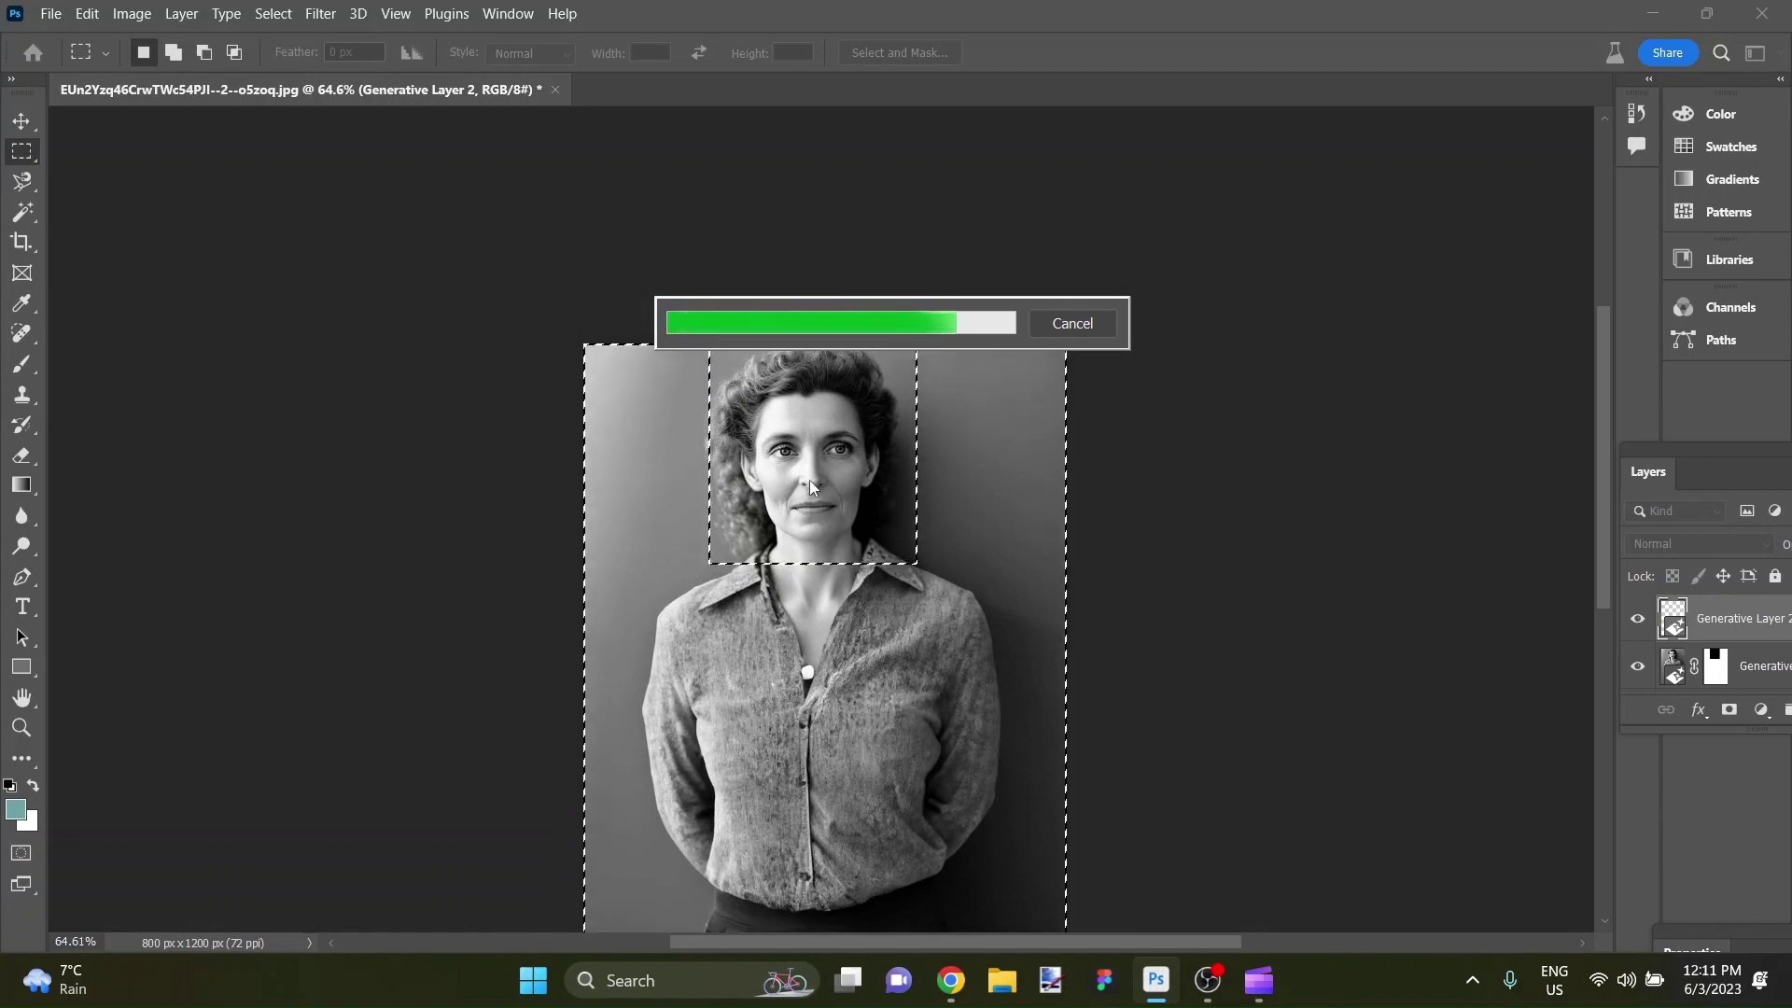
pyautogui.scroll(5, 809, 479)
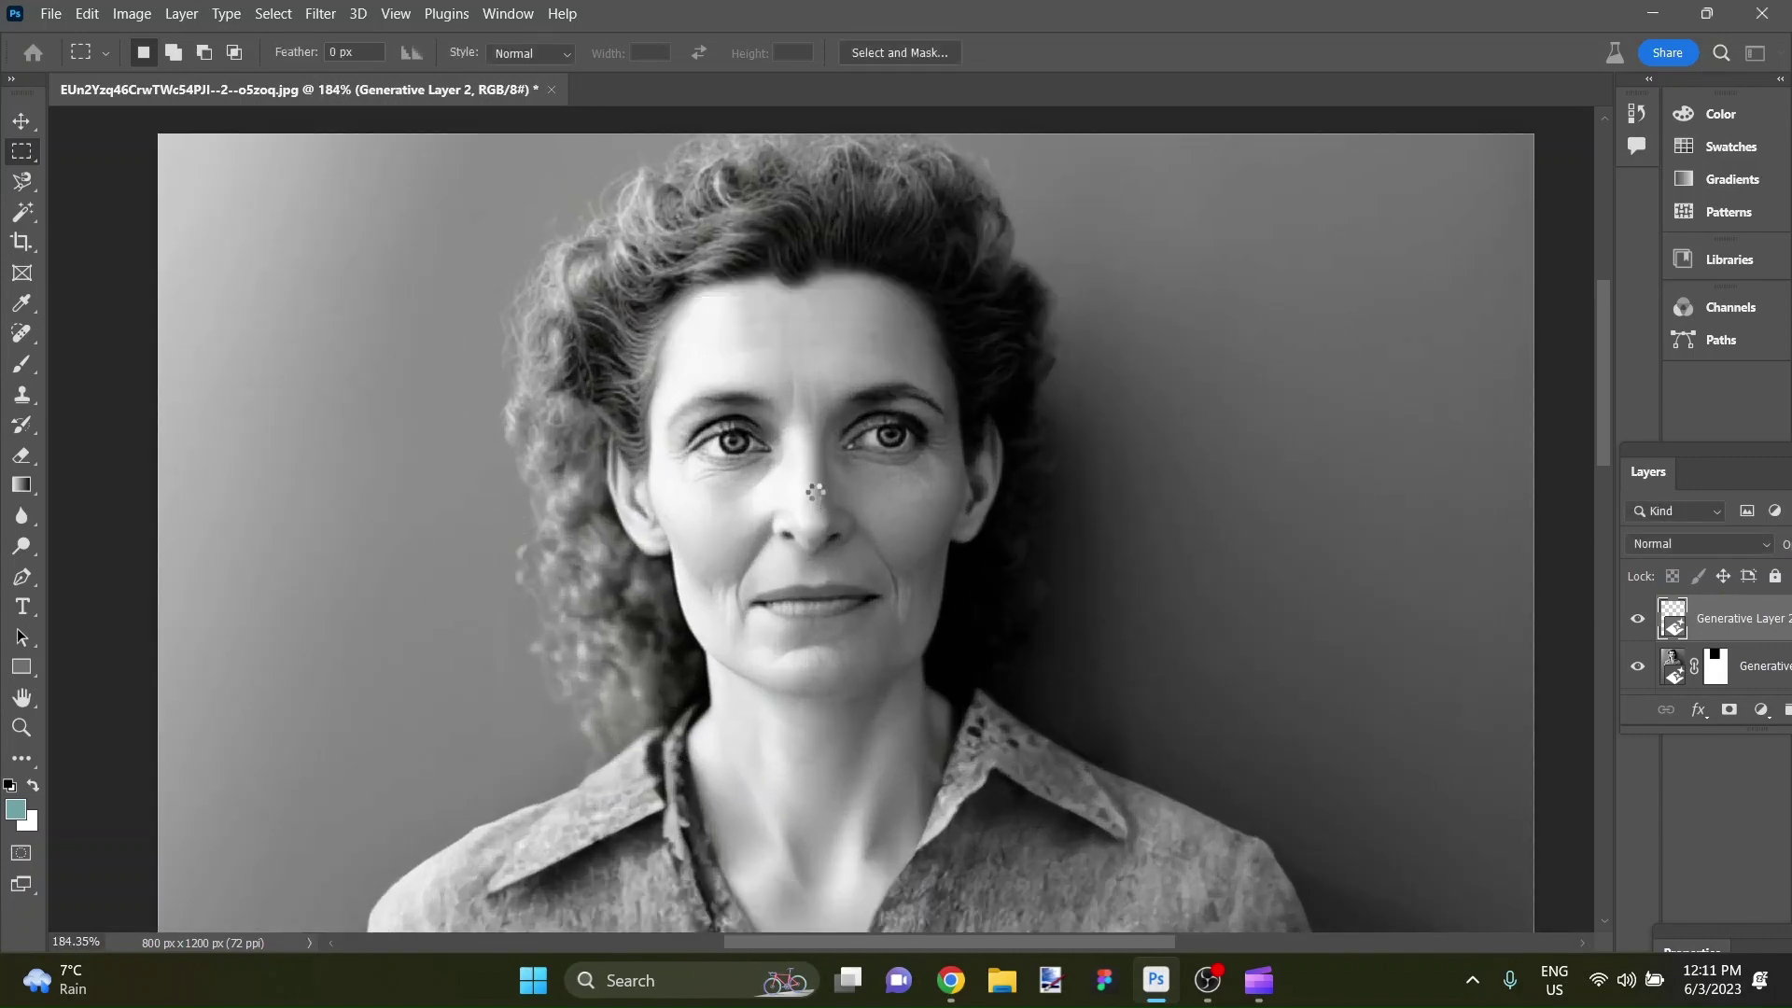
pyautogui.scroll(-4, 768, 665)
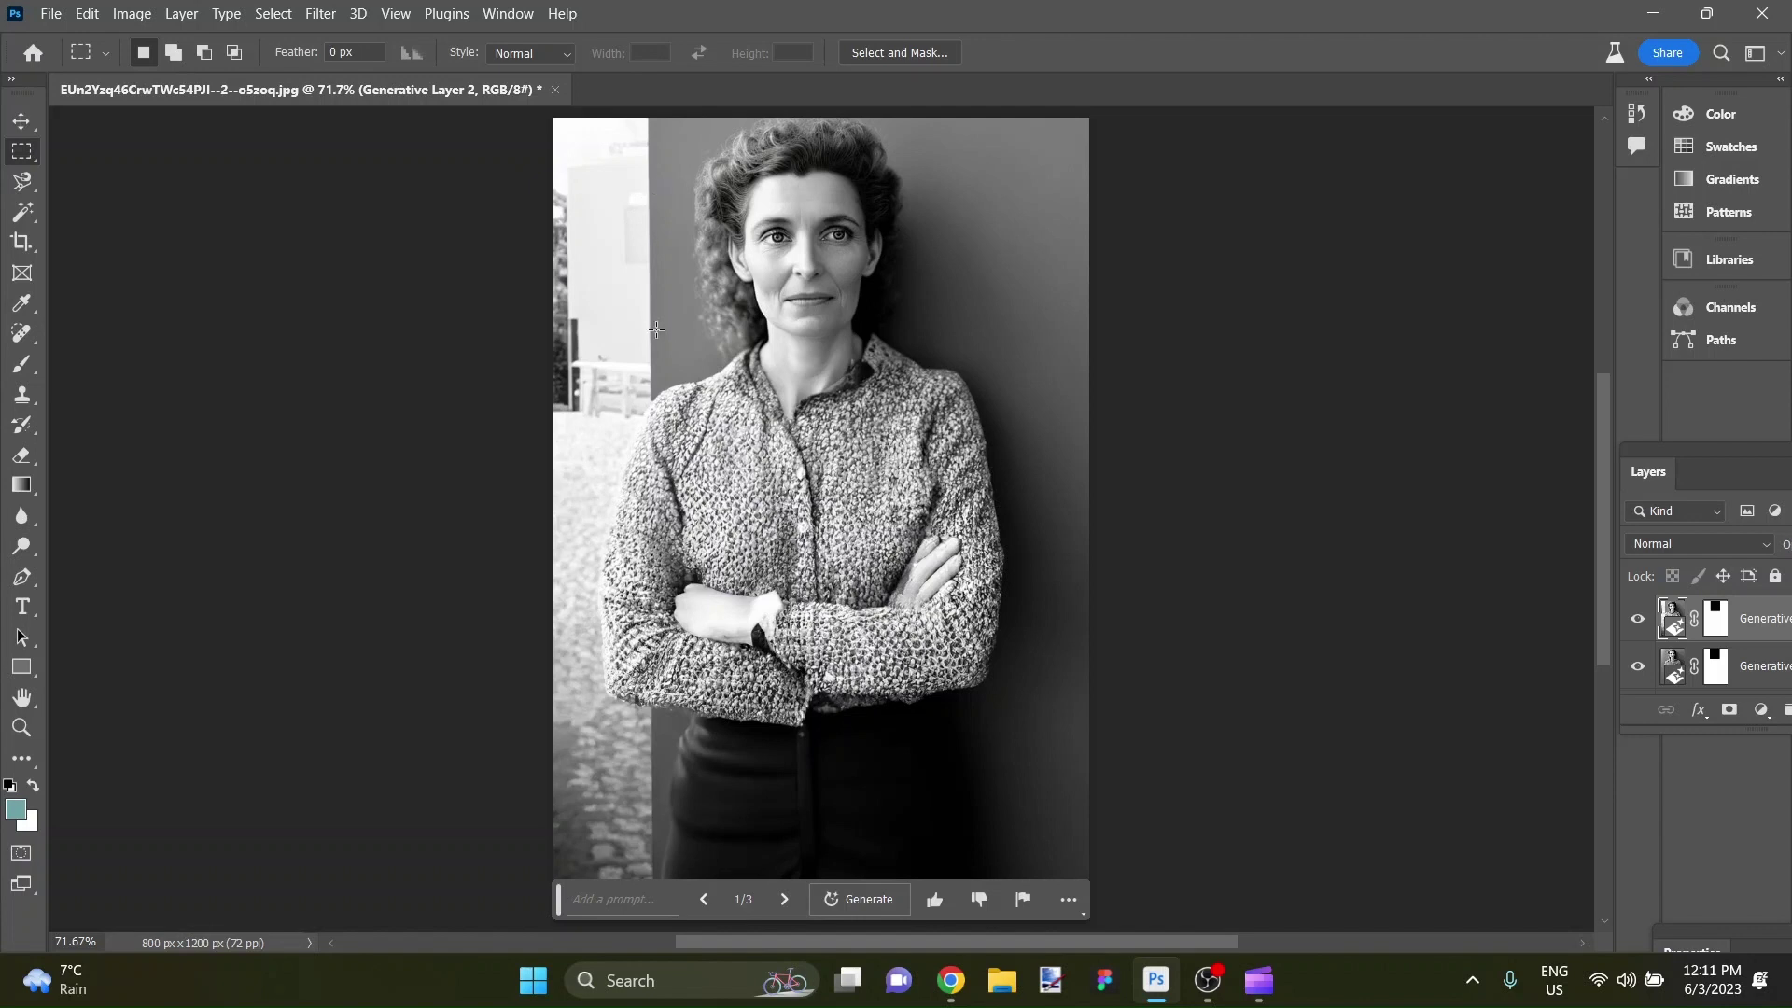
pyautogui.click(785, 899)
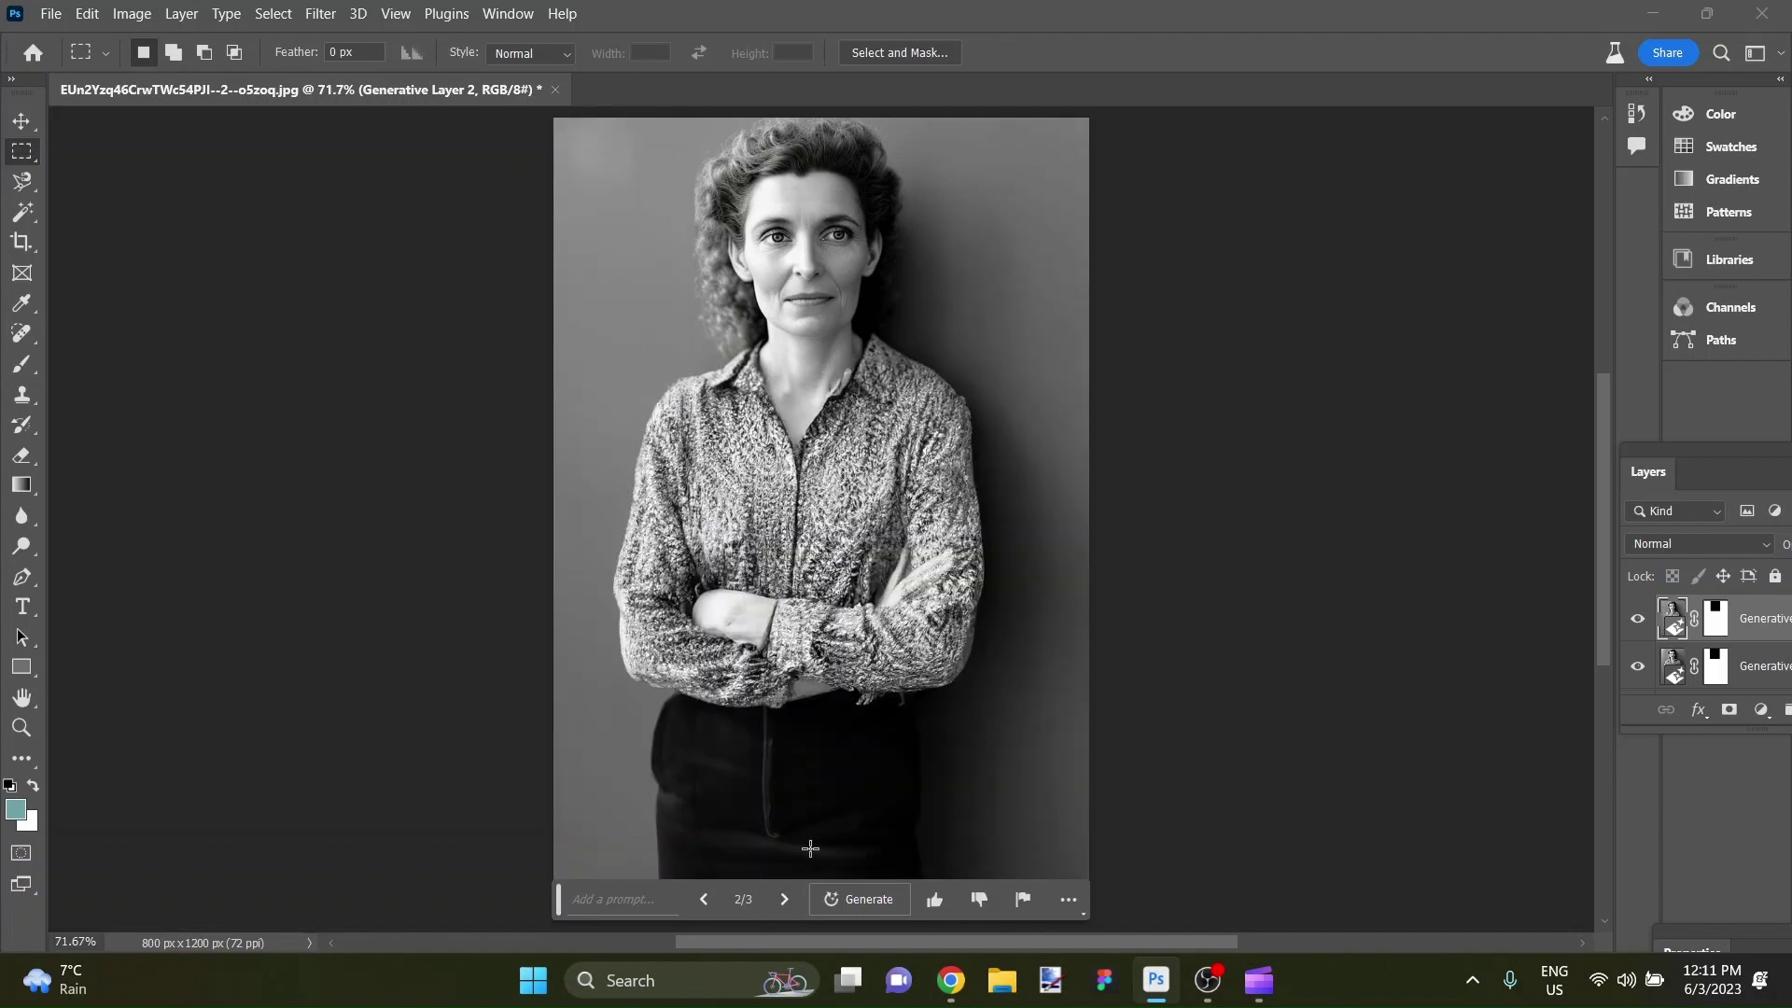
pyautogui.click(780, 900)
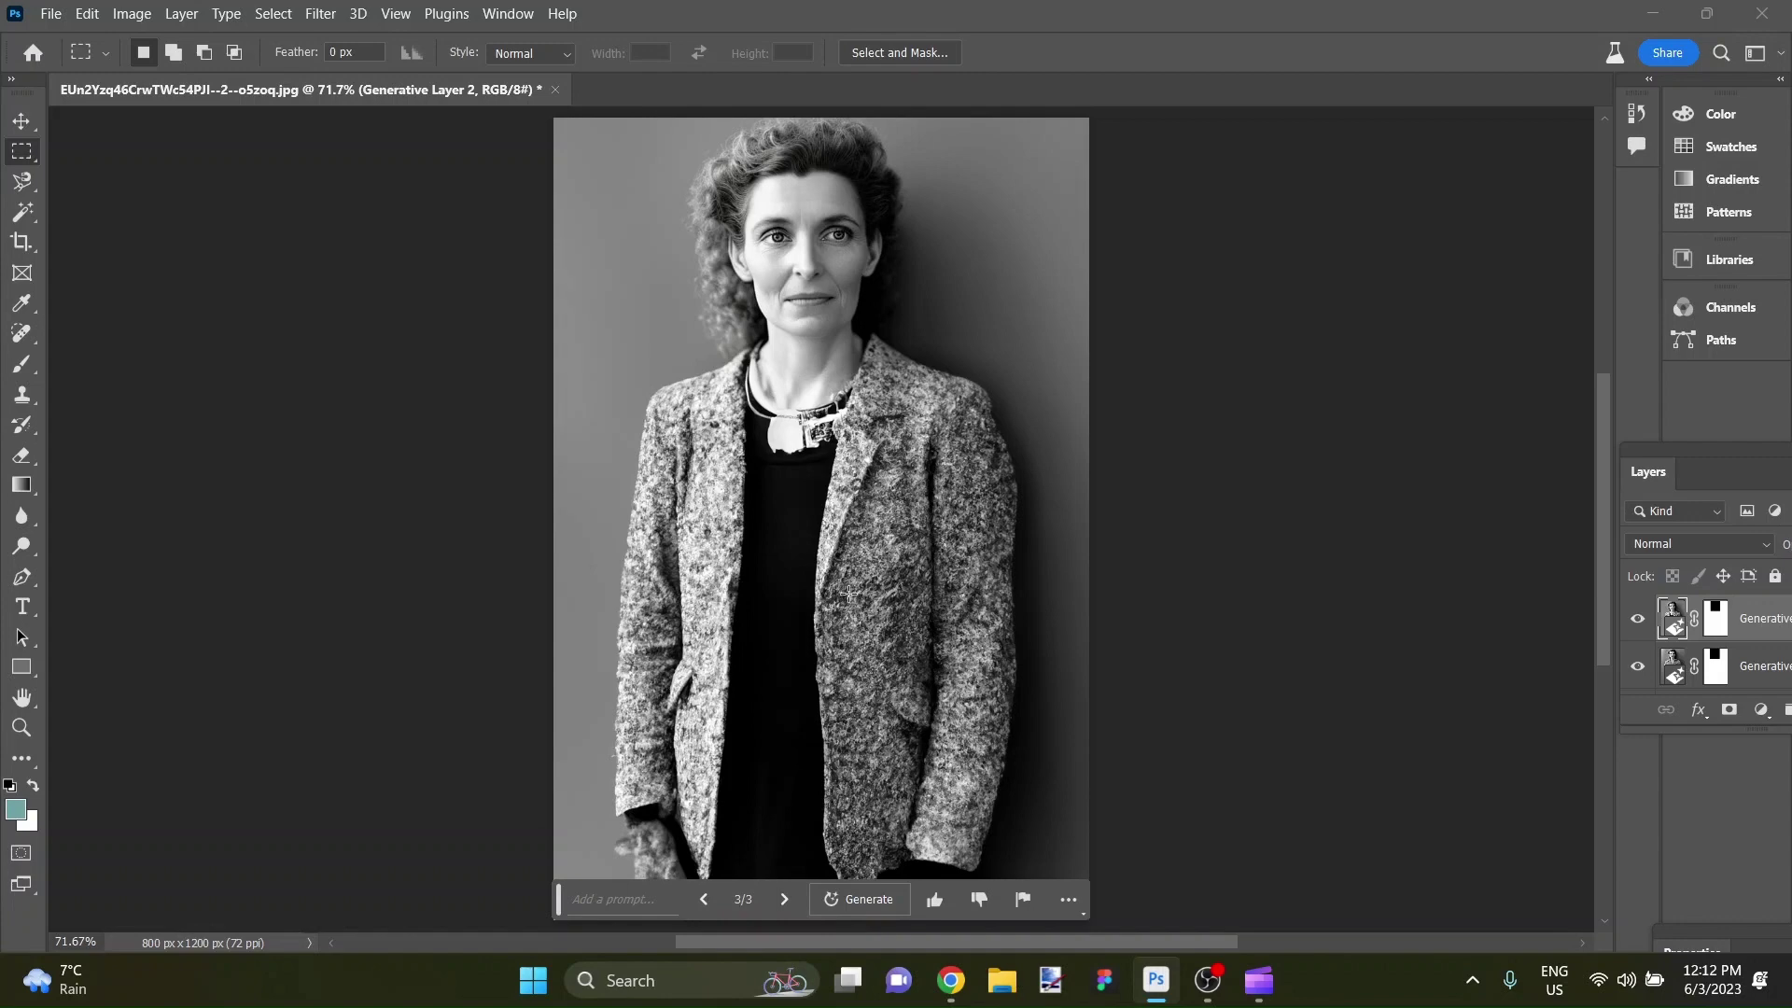
pyautogui.scroll(5, 846, 457)
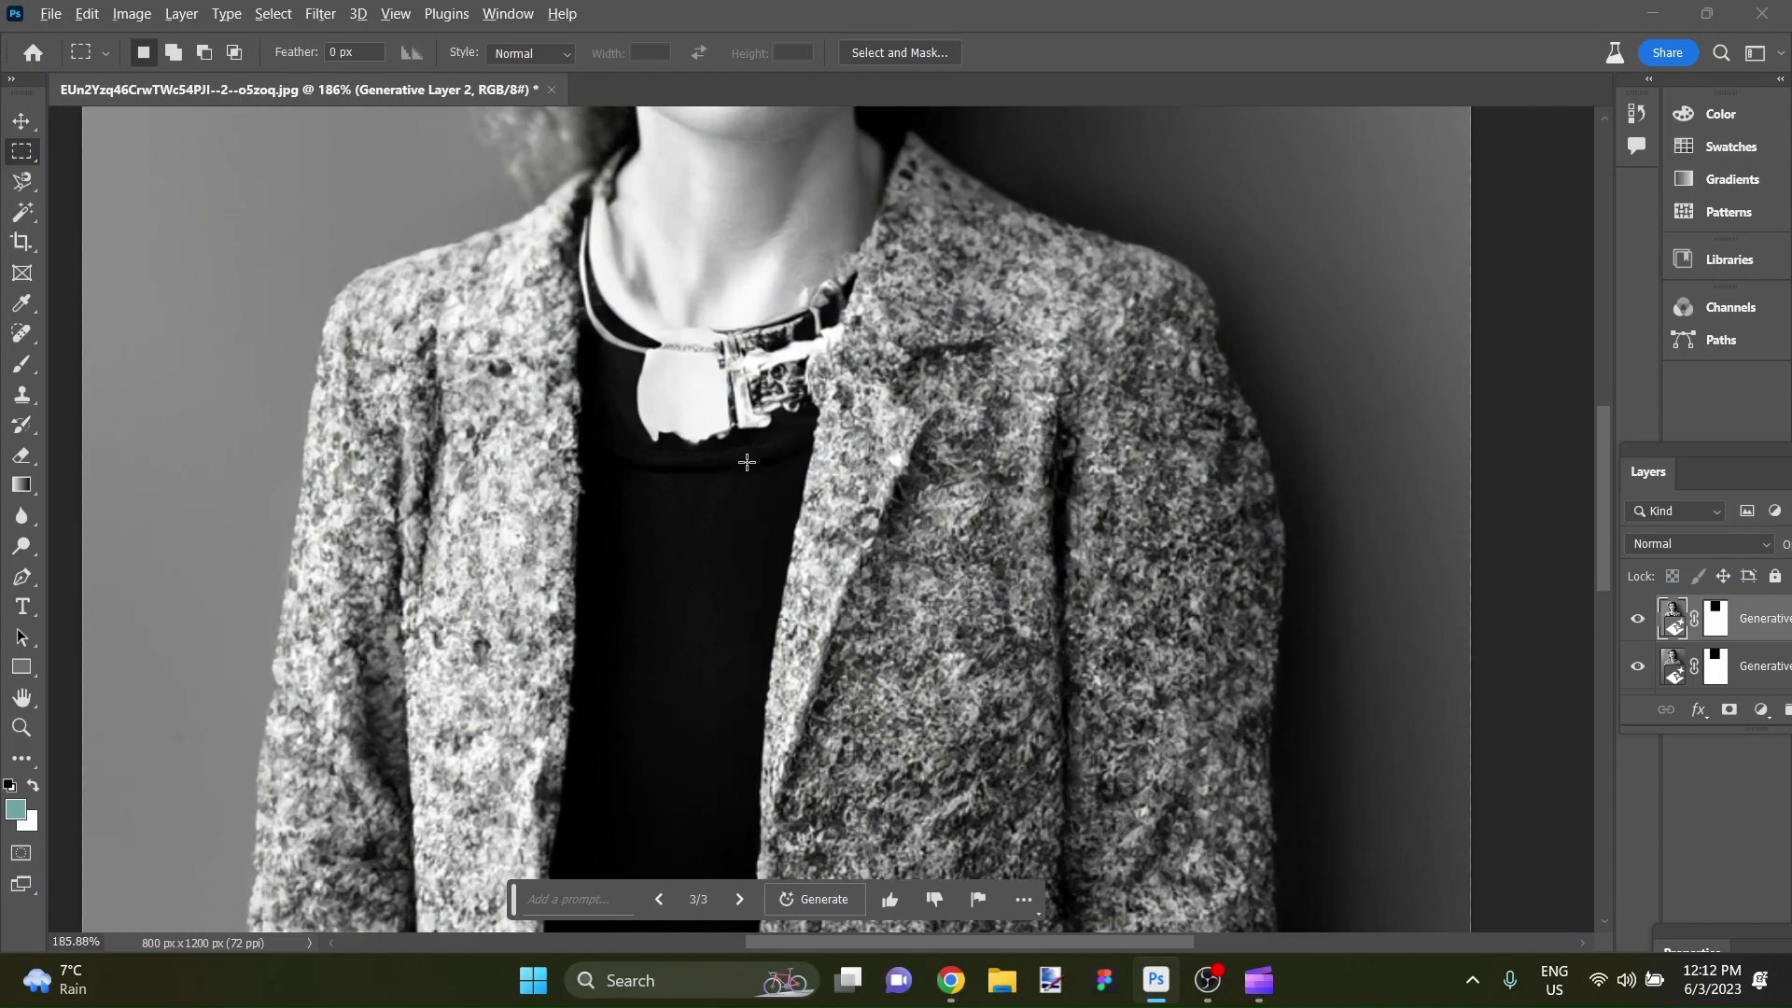
pyautogui.scroll(-4, 748, 507)
pyautogui.scroll(-3, 748, 507)
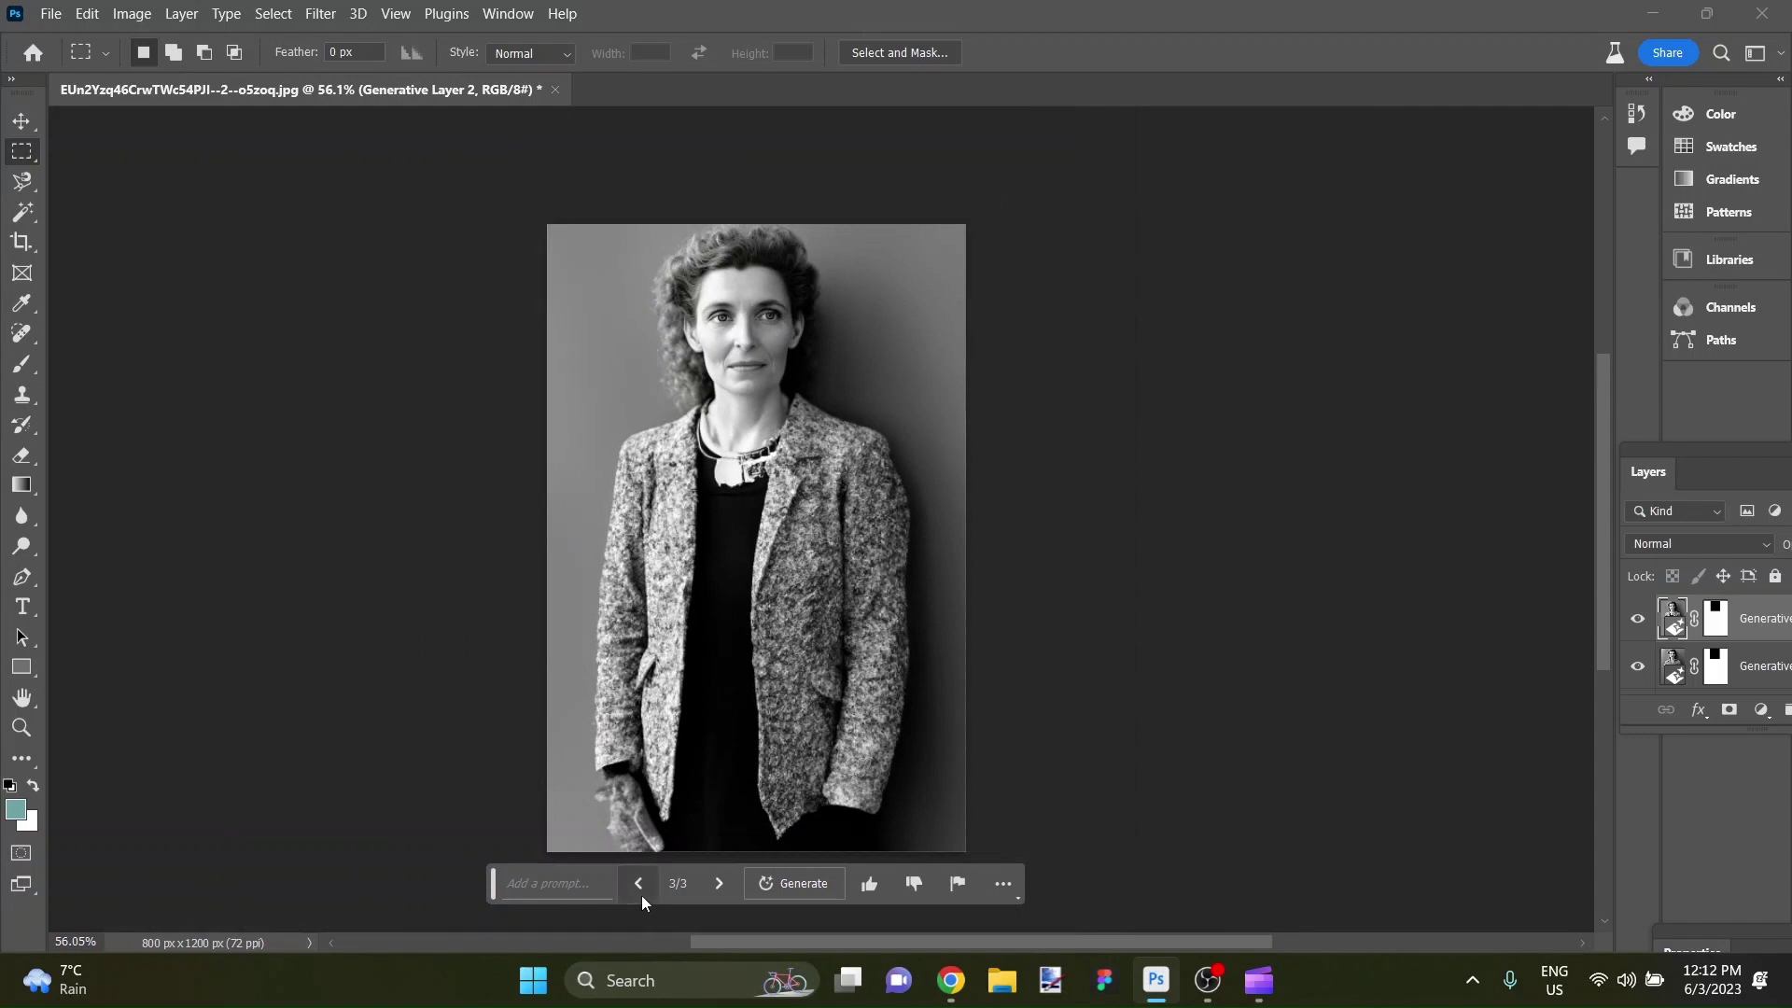
pyautogui.click(718, 884)
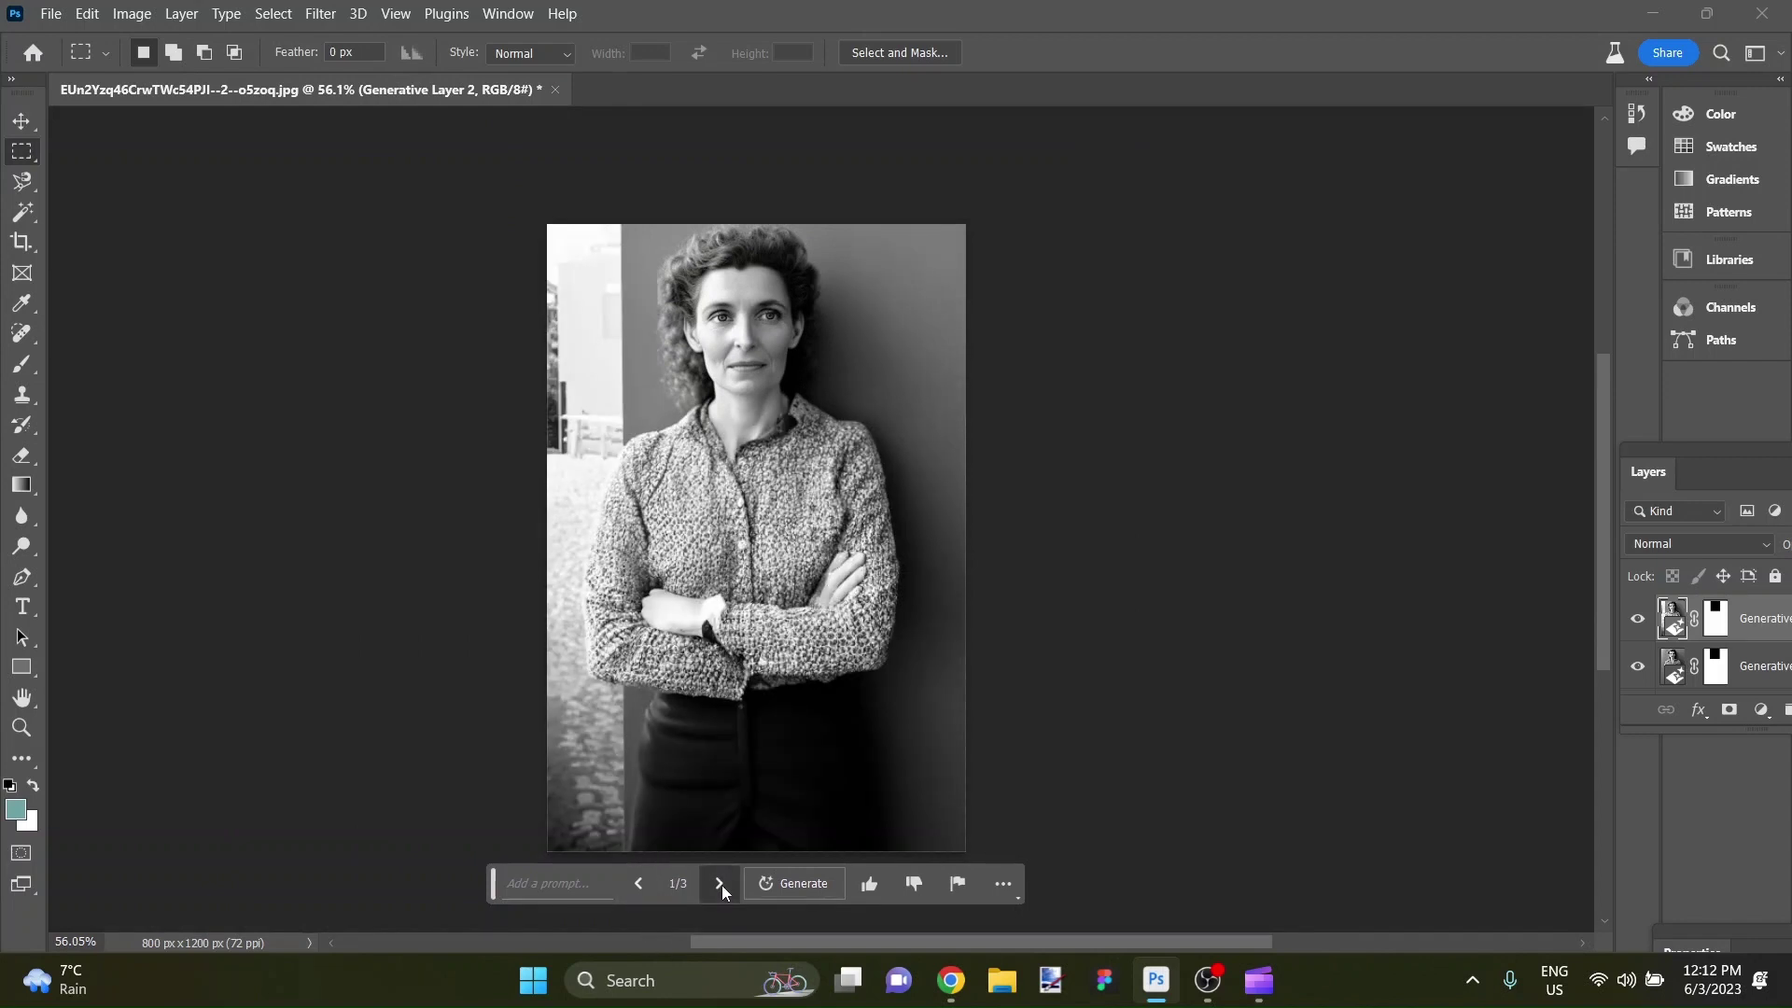
pyautogui.click(720, 885)
pyautogui.click(720, 884)
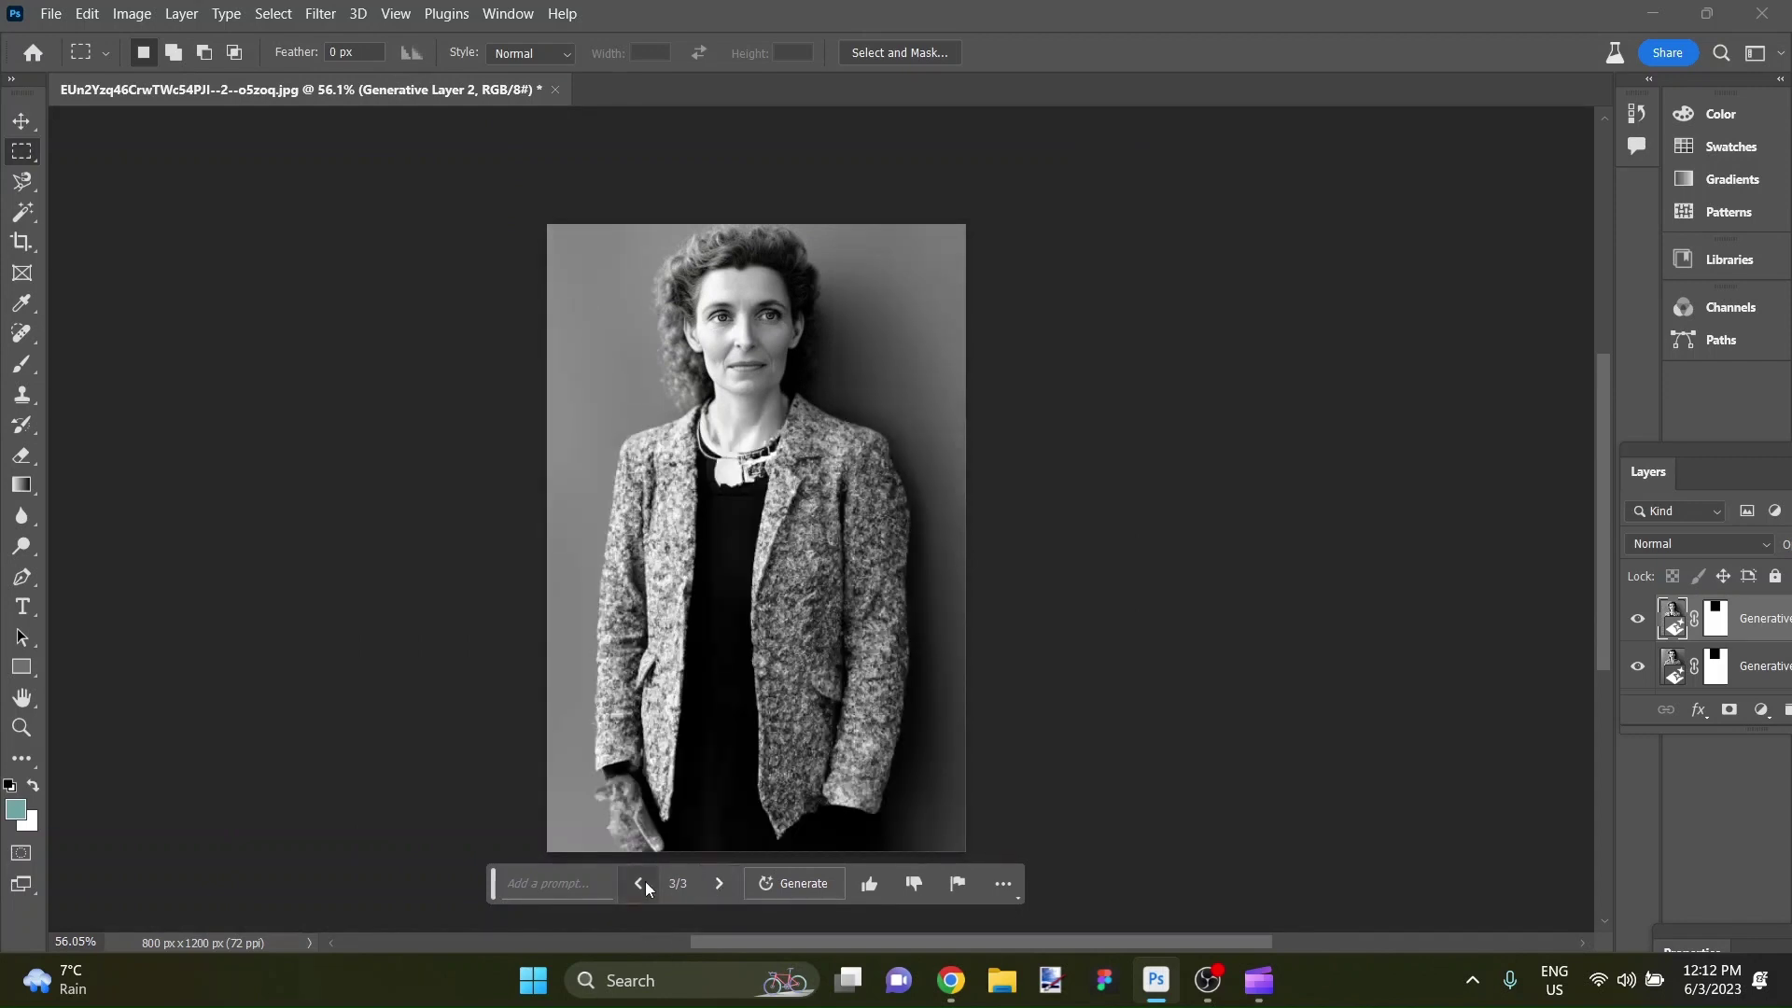
pyautogui.click(720, 885)
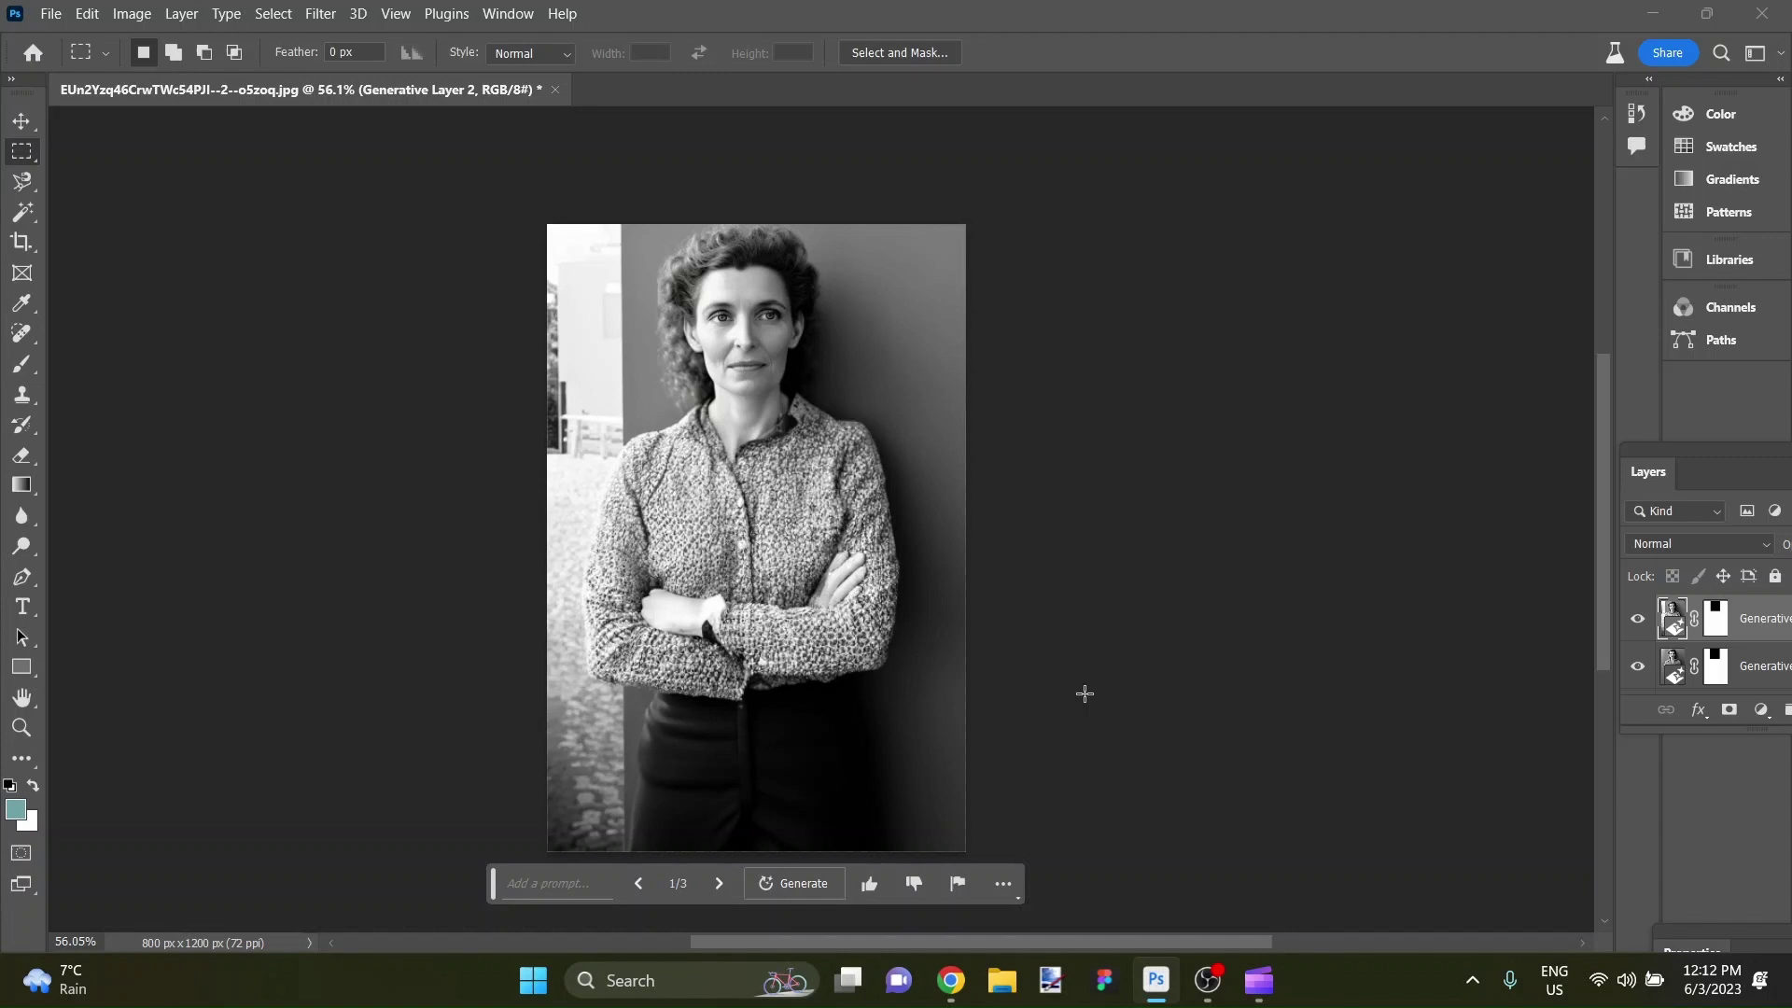
pyautogui.scroll(1, 1006, 452)
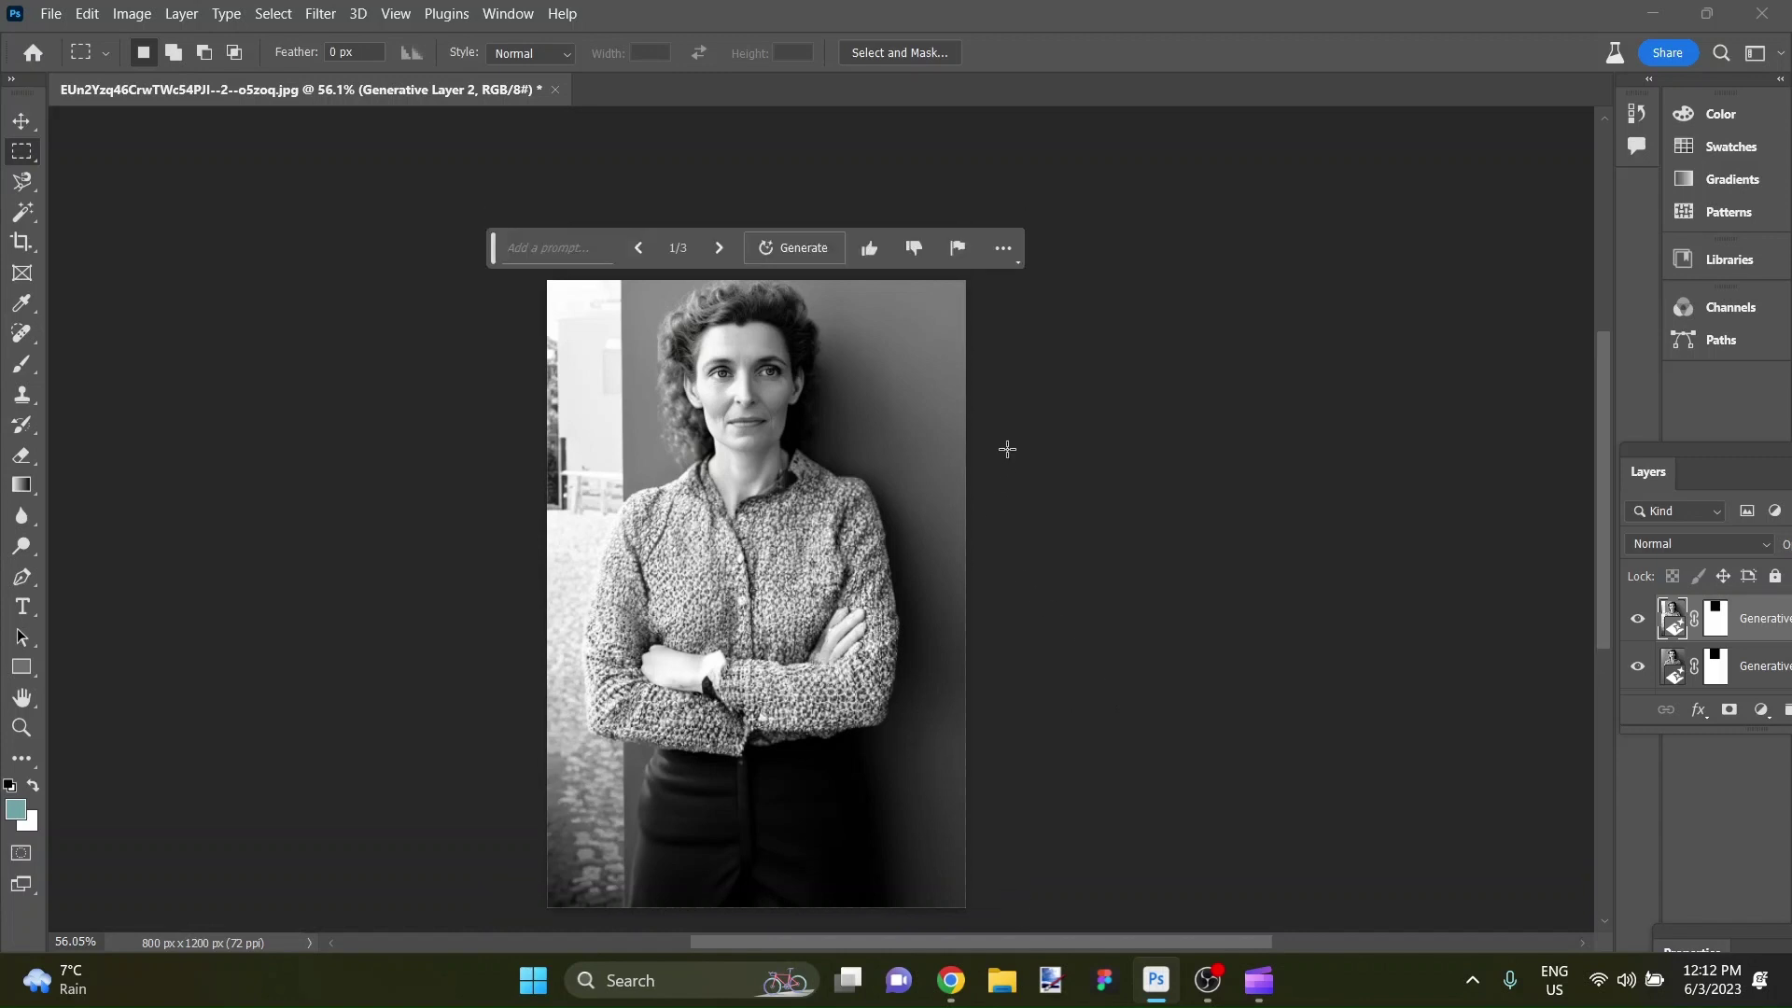
pyautogui.scroll(-1, 1028, 480)
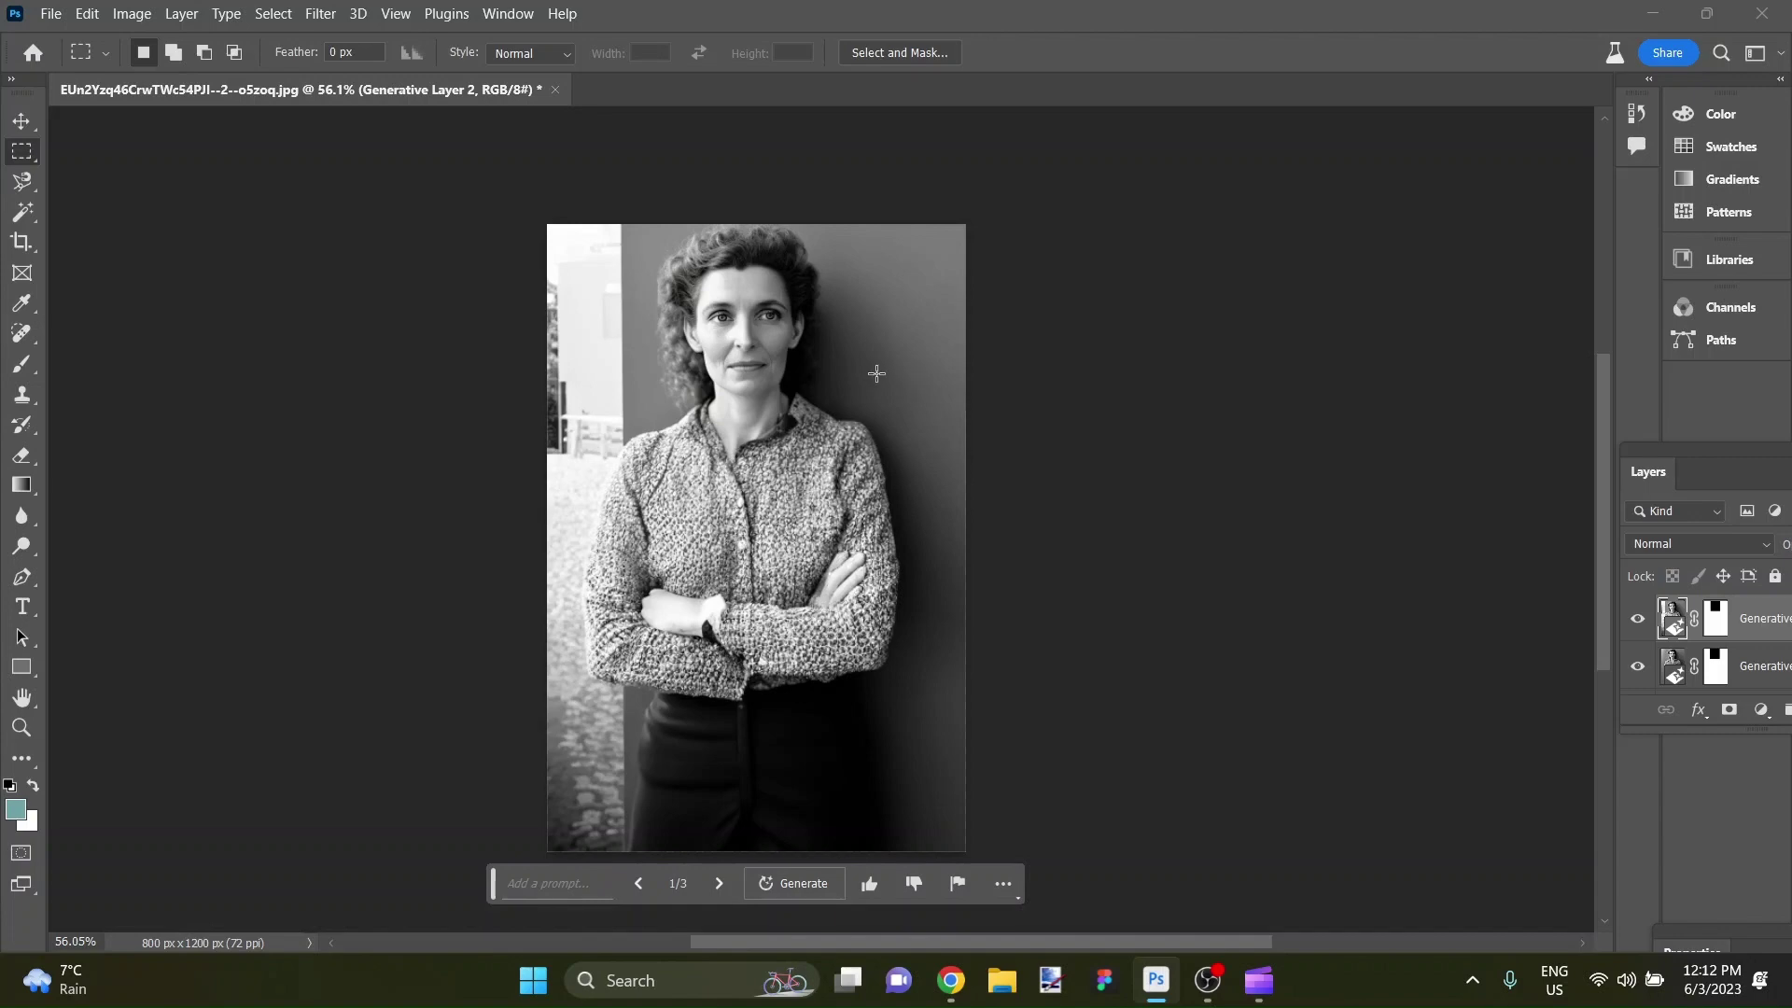
pyautogui.scroll(2, 872, 370)
pyautogui.scroll(-2, 868, 371)
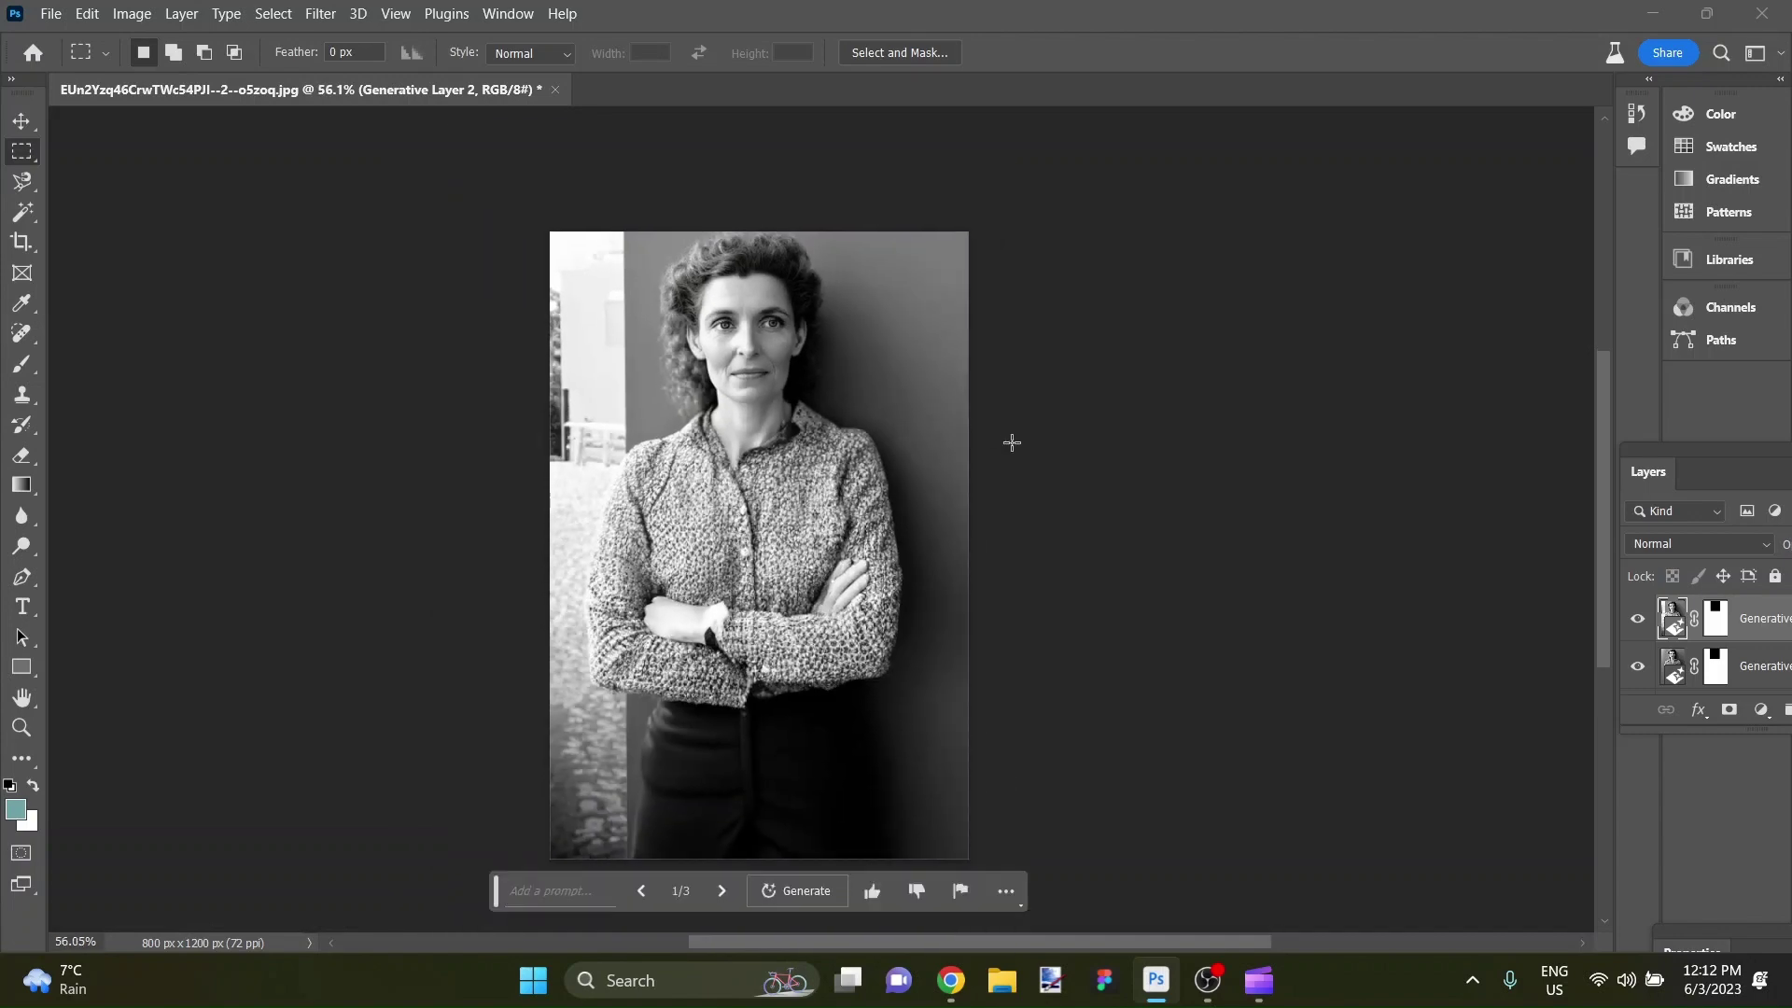
pyautogui.scroll(-1, 1004, 433)
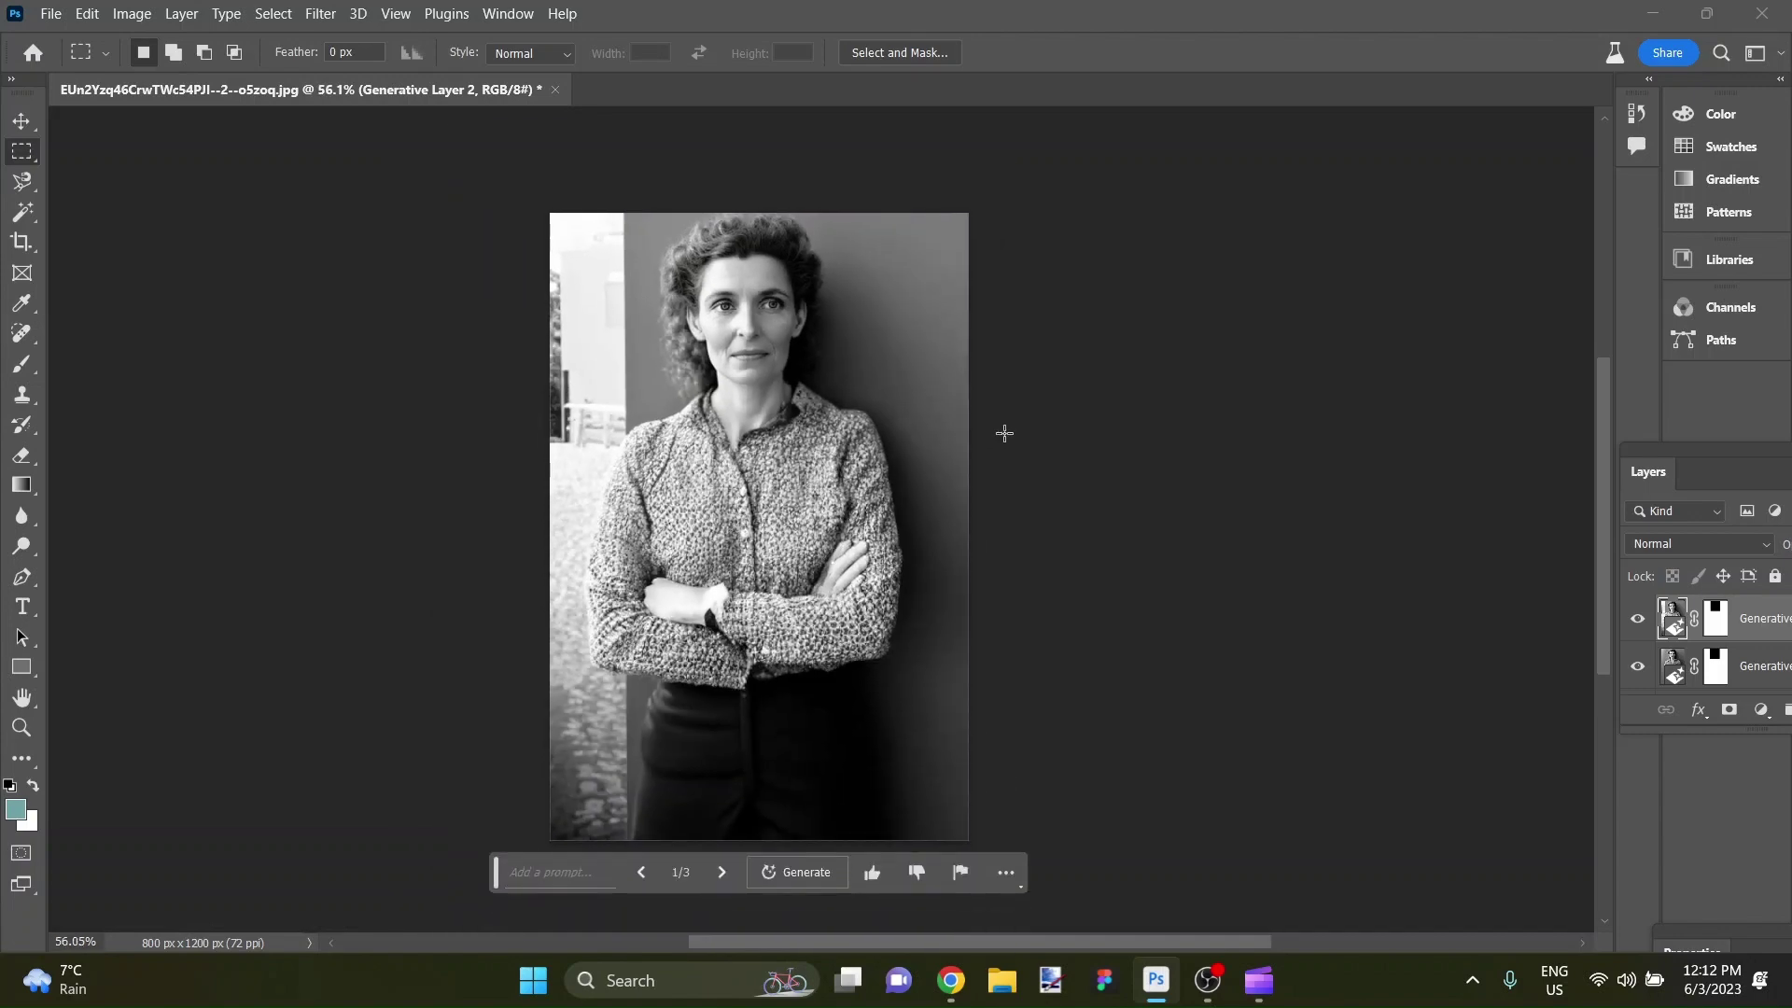